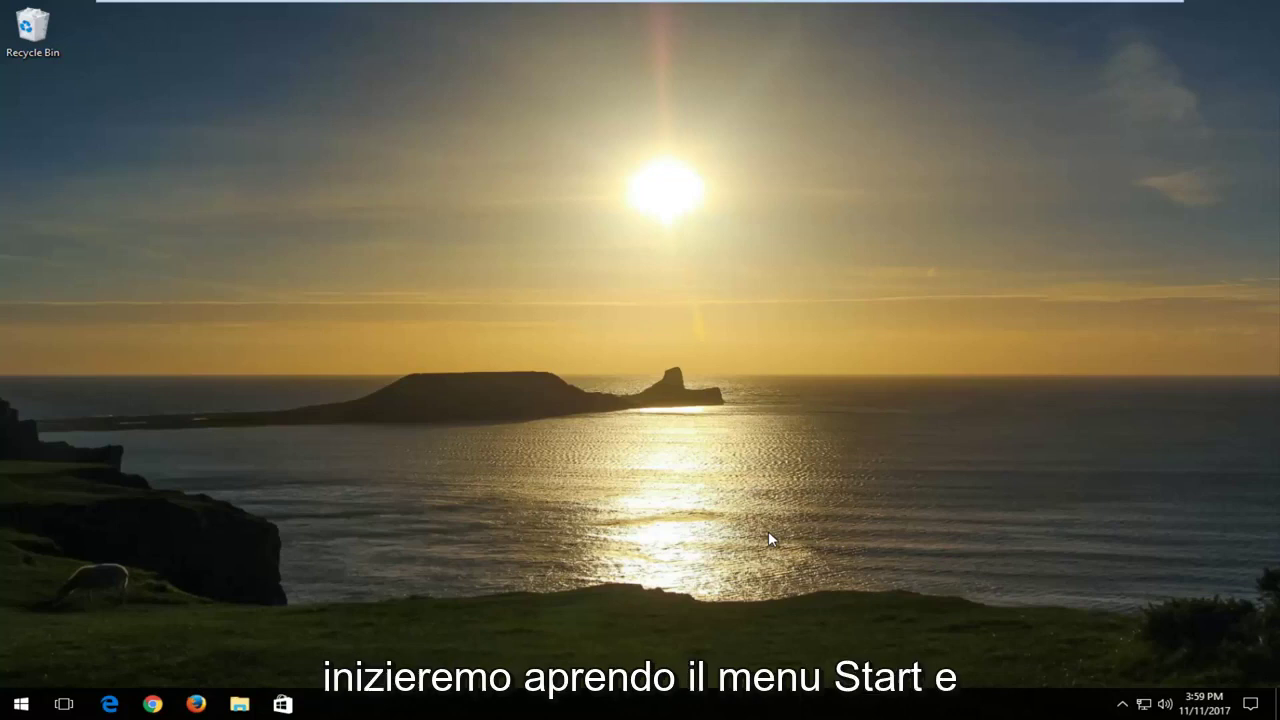
Turn on Show hidden files, folders and drives in File Explorer Options, then launch Chrome
click(20, 704)
text(folder options)
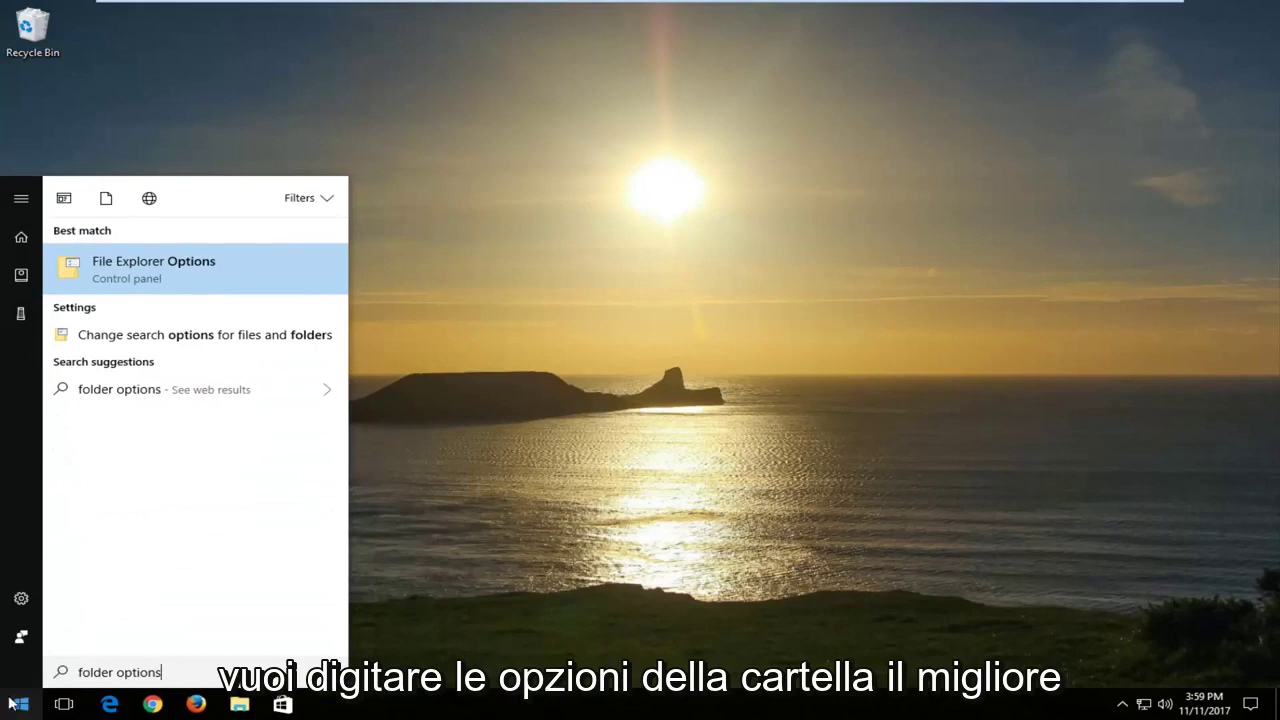
click(131, 268)
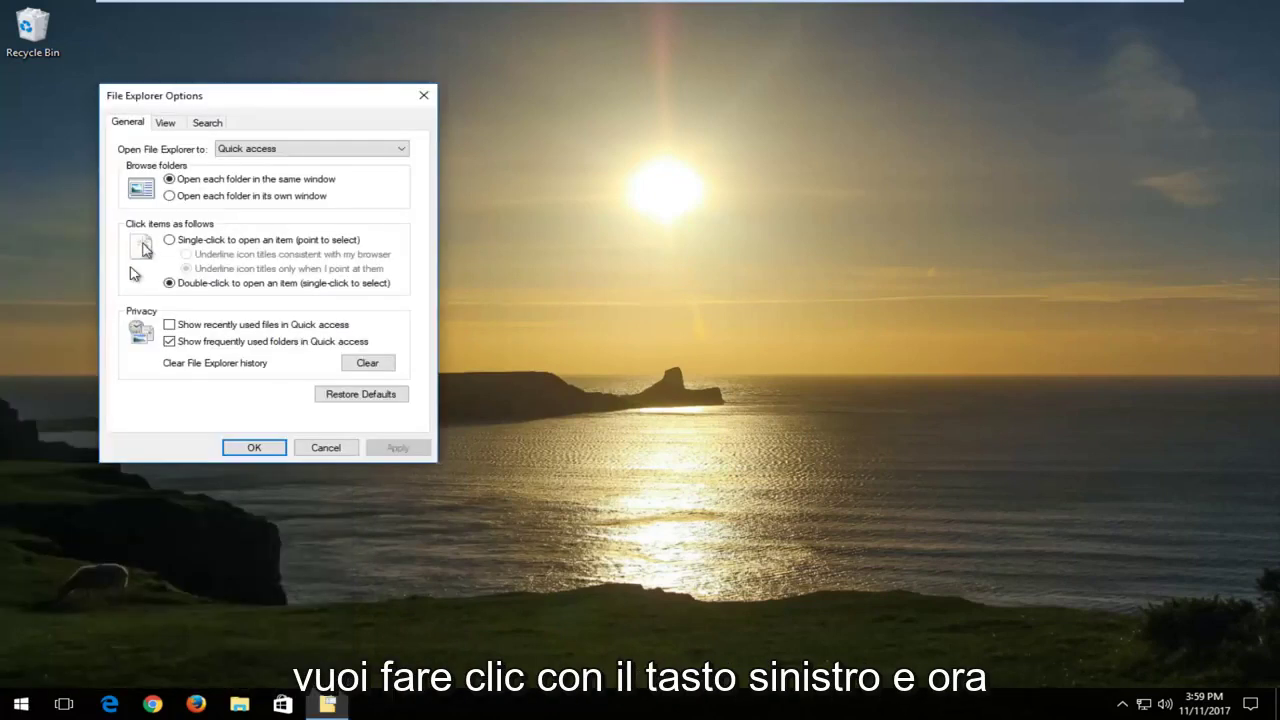
click(168, 124)
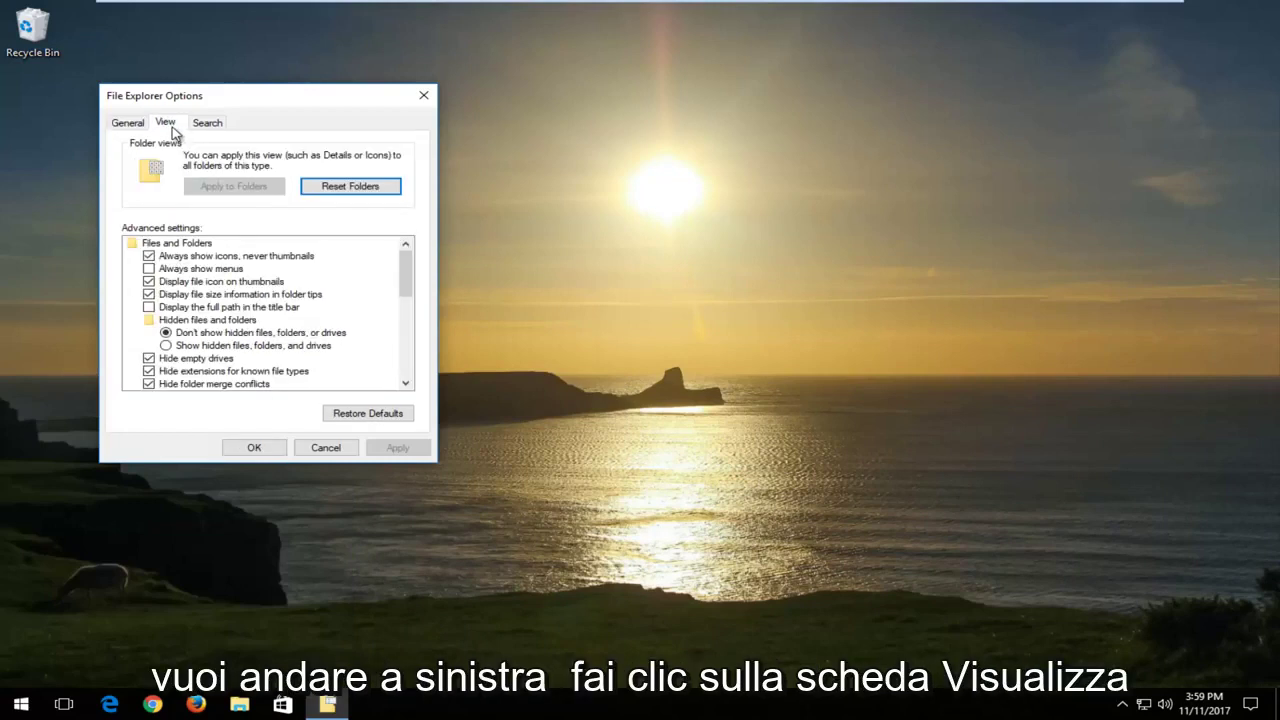
click(170, 346)
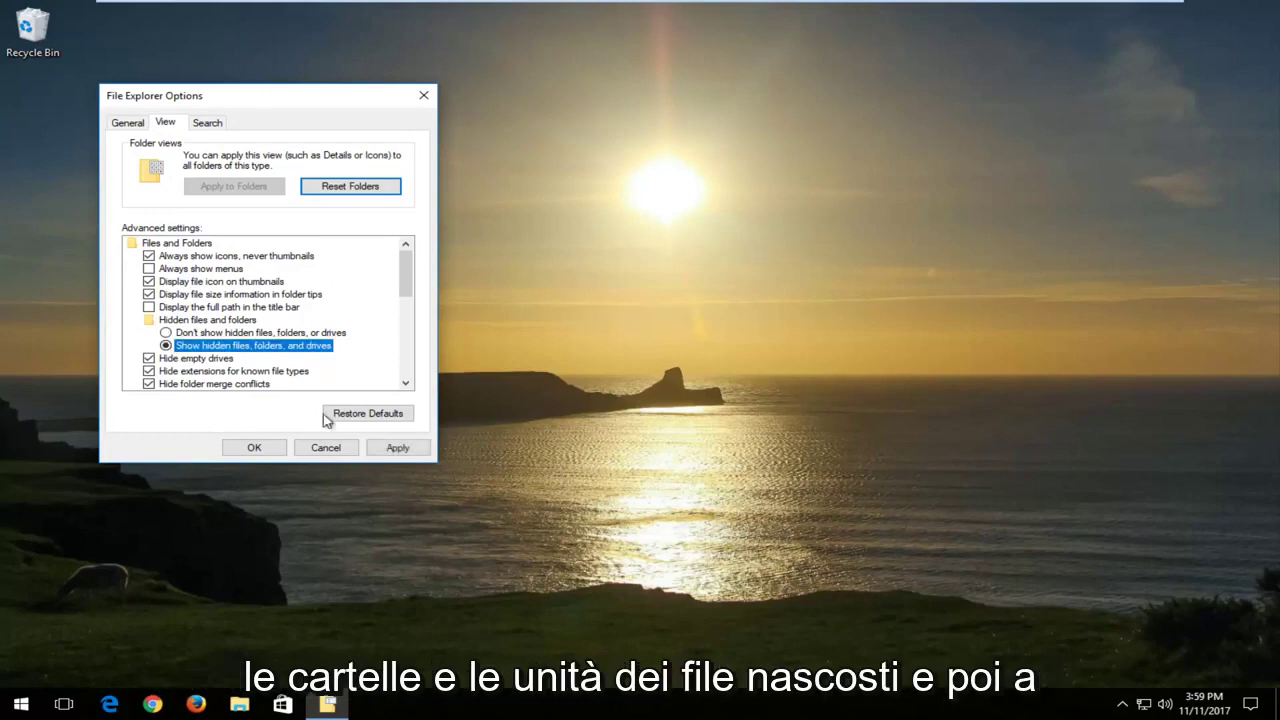
click(382, 448)
click(250, 449)
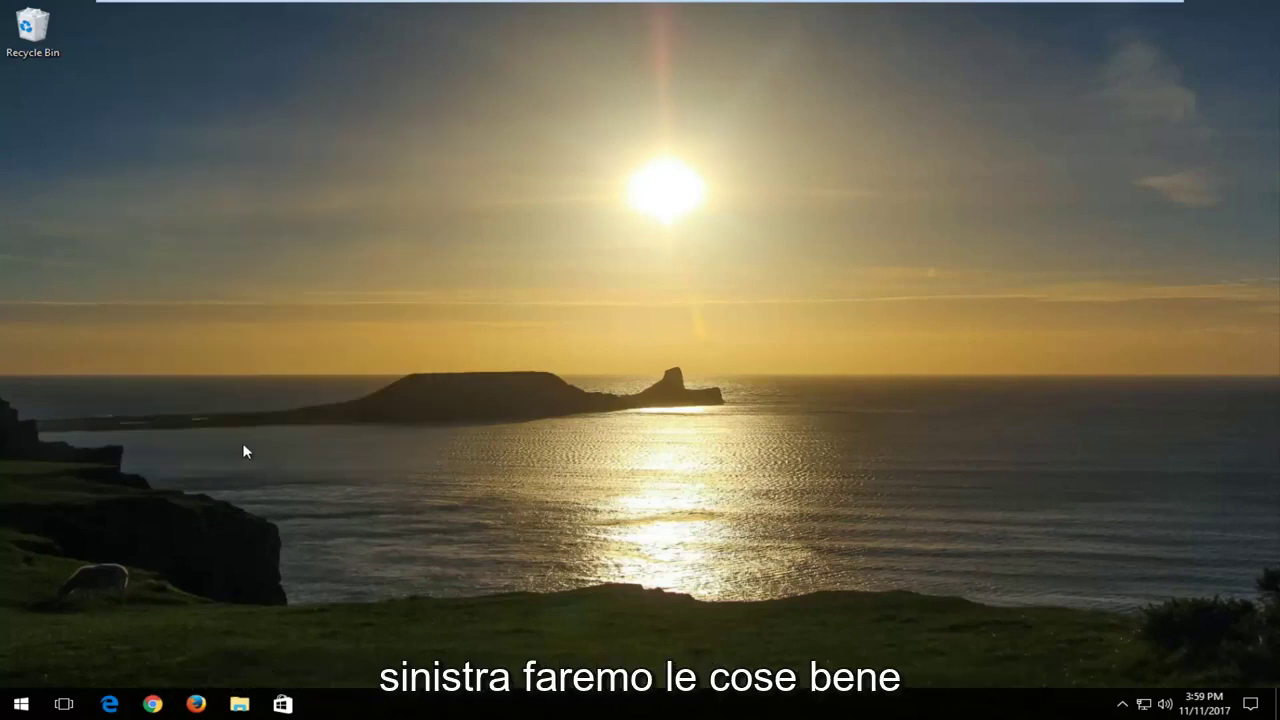
click(152, 704)
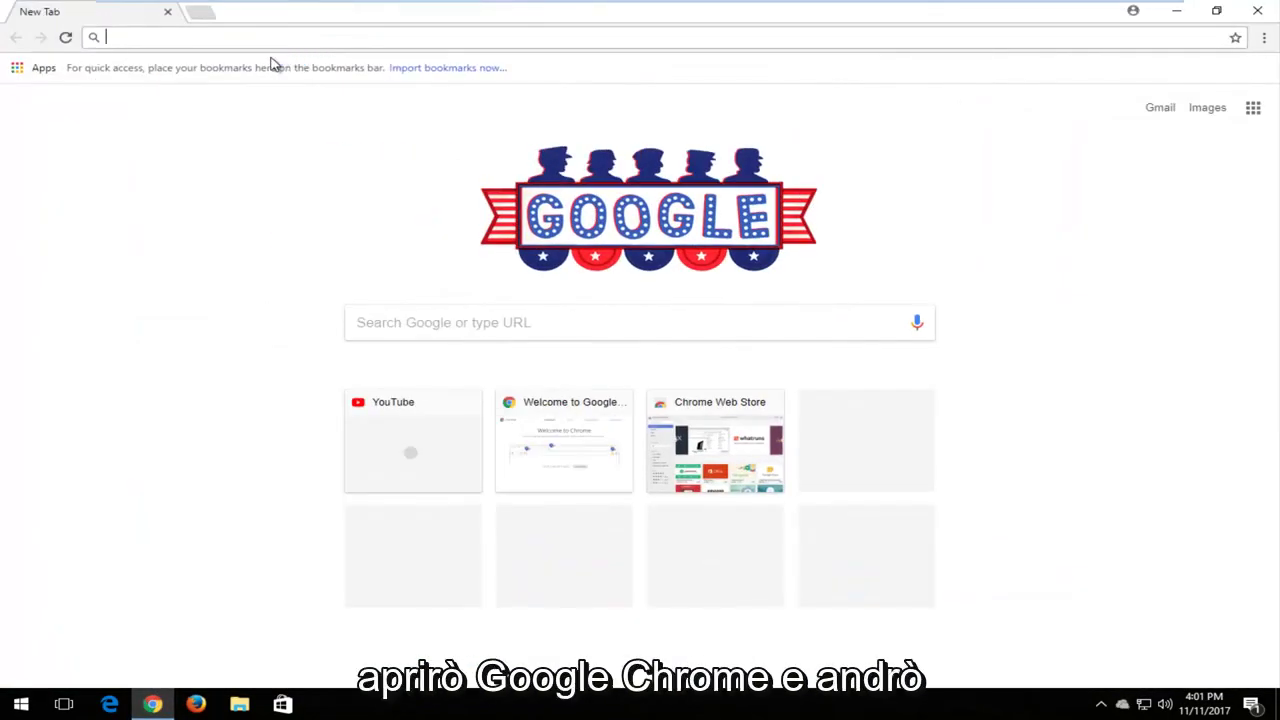
Load google.com and search for 'vcruntime140.dll download'
text(google.com)
key(Return)
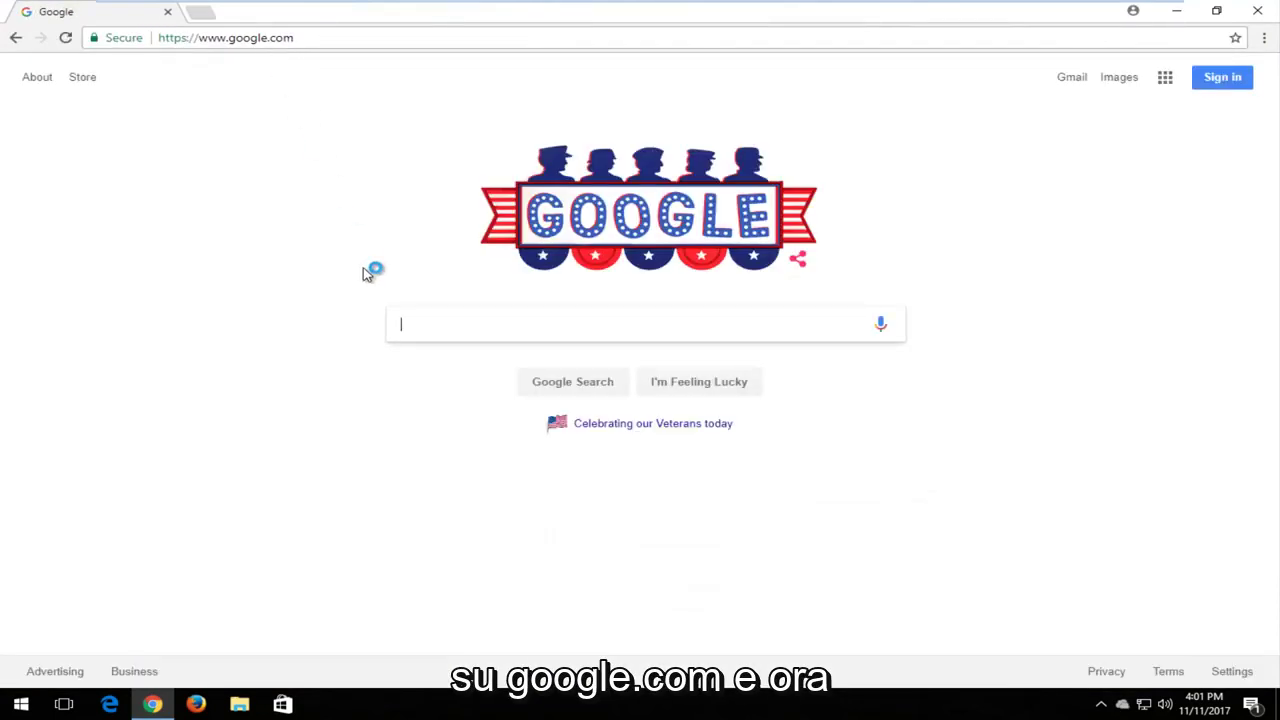
text(vcrubnt)
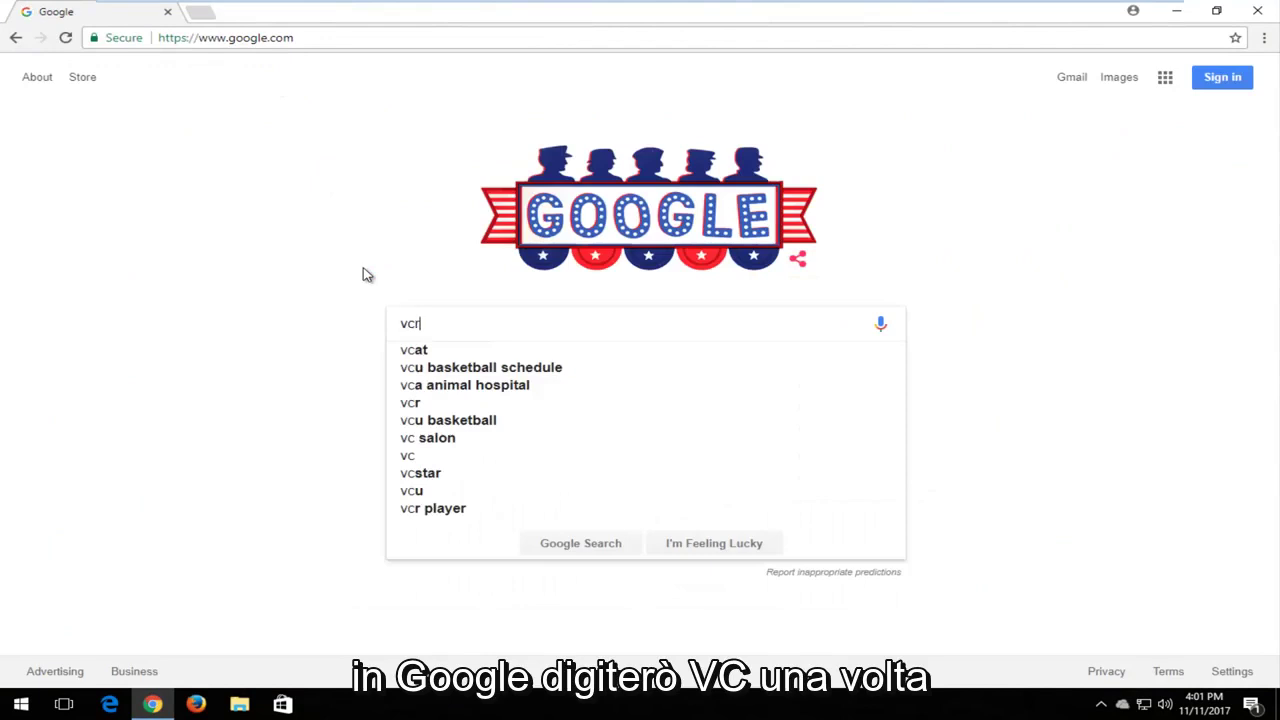
key(BackSpace)
key(BackSpace)
key(BackSpace)
text(n)
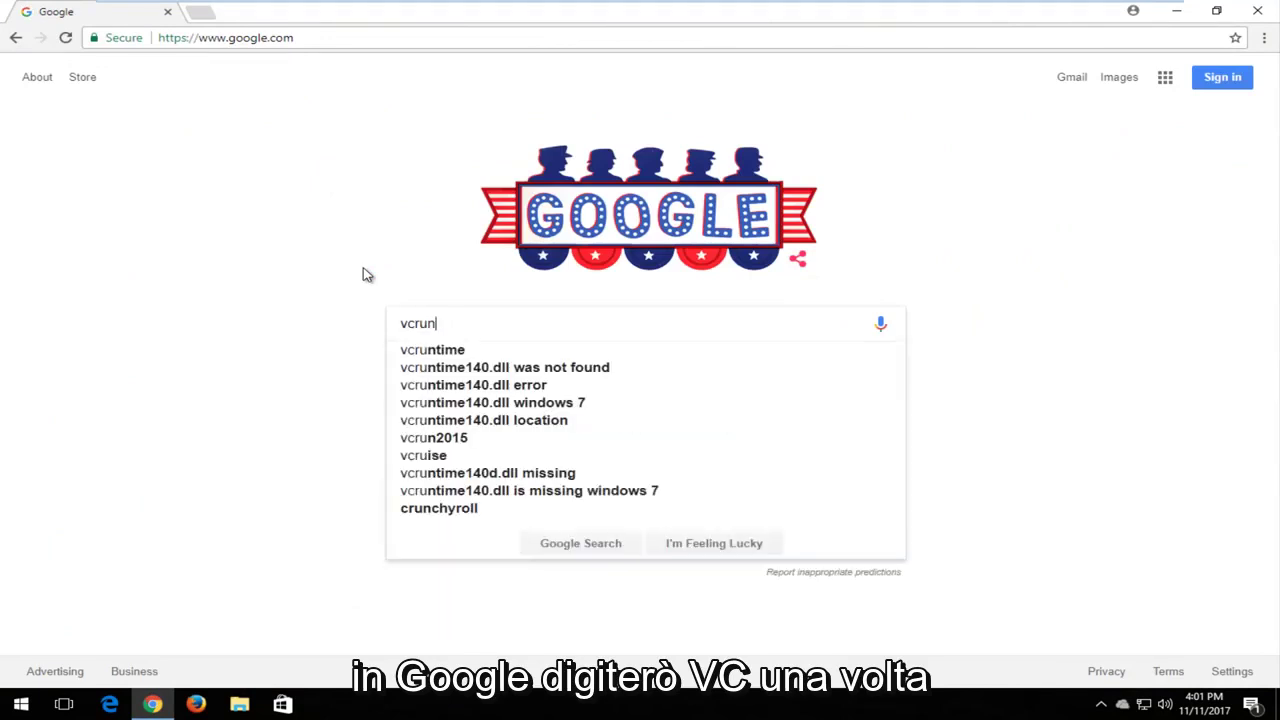
text(time140.dll d)
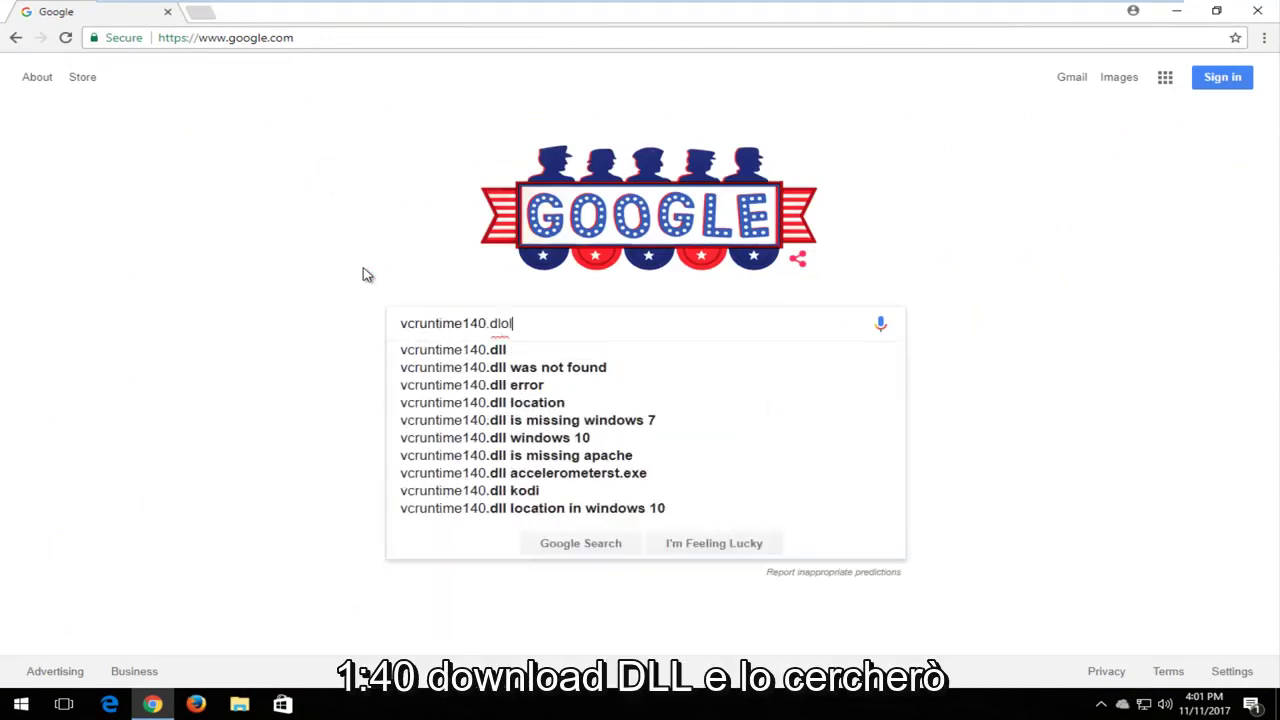
key(BackSpace)
key(BackSpace)
text(l download)
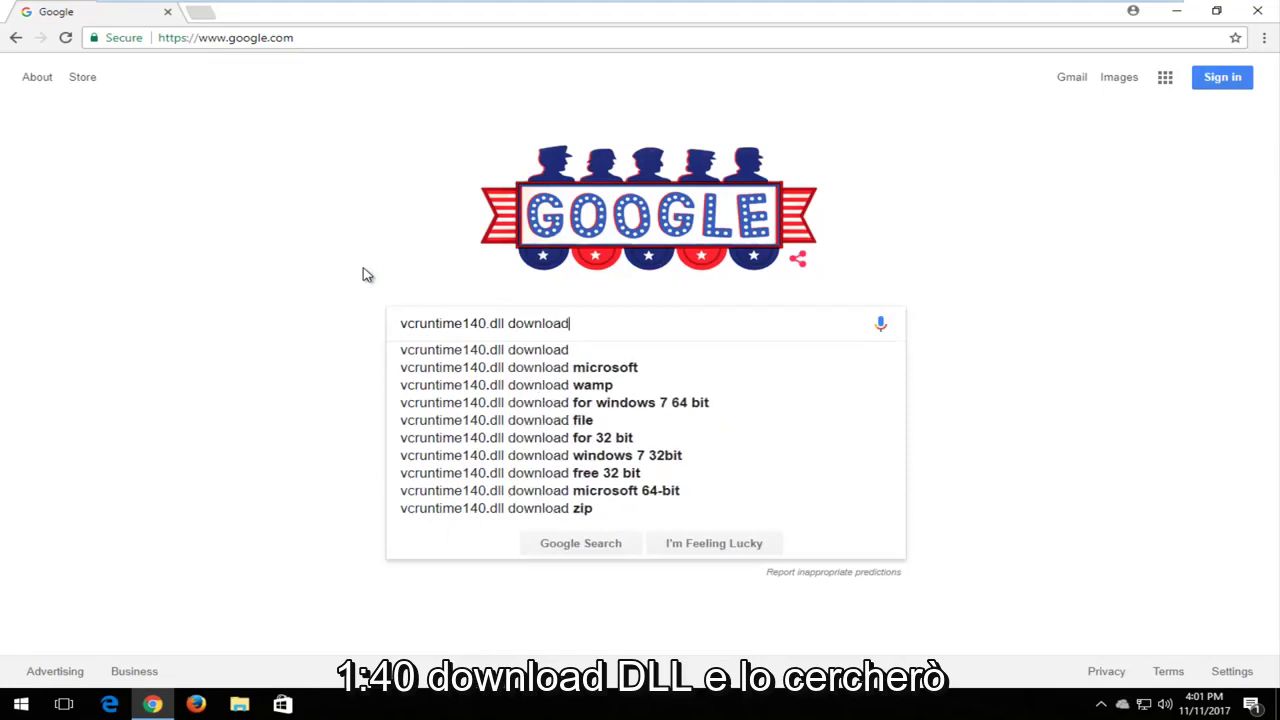
key(Return)
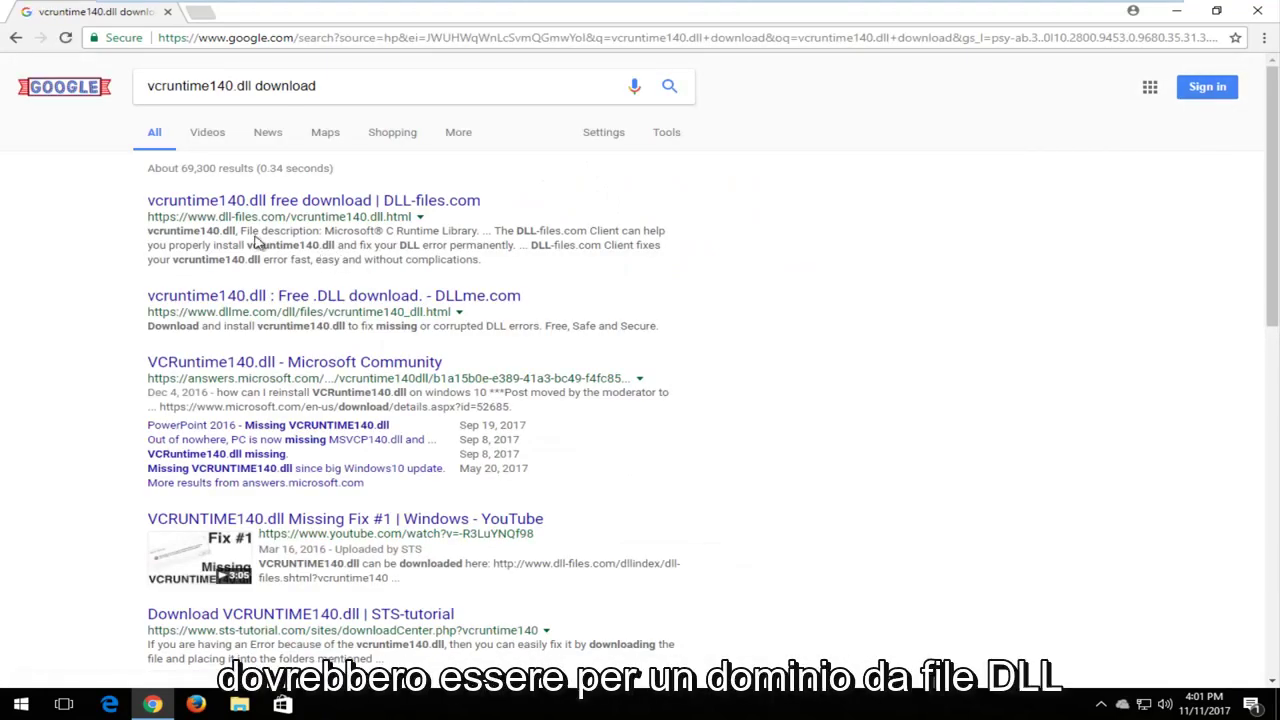
Open the DLL-files.com vcruntime140.dll result from the search results
double_click(205, 216)
click(238, 216)
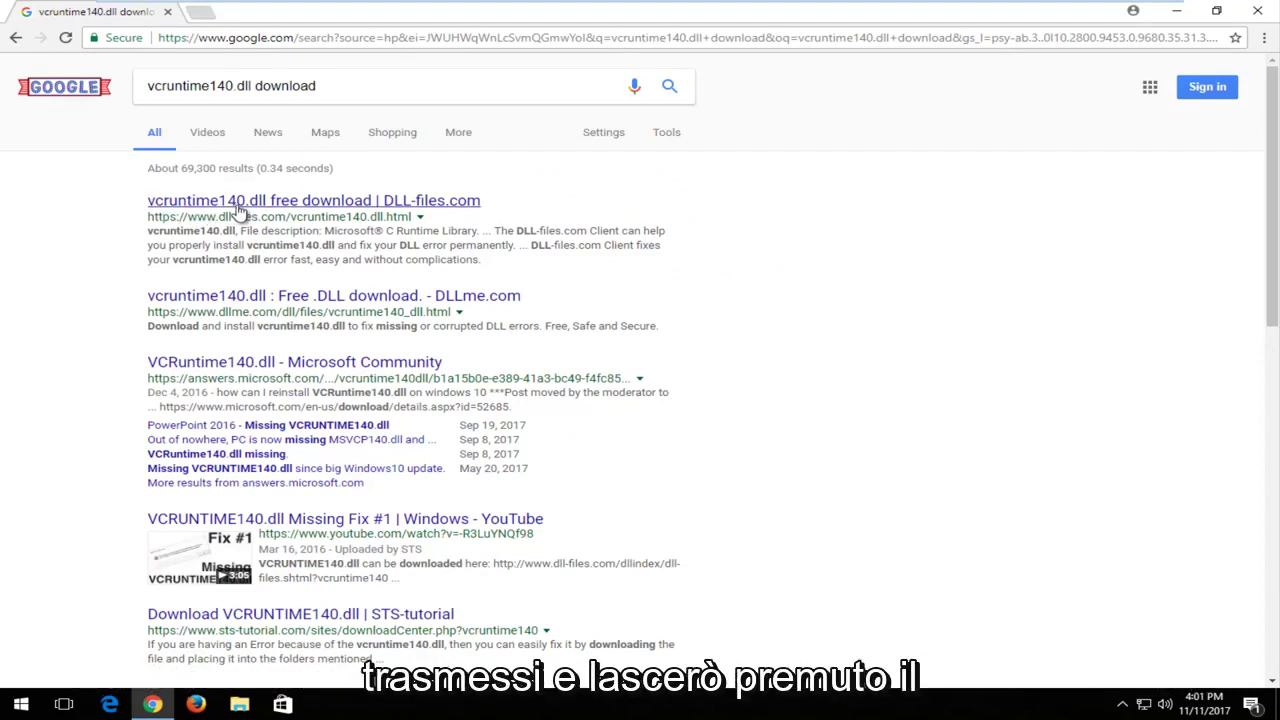
click(238, 205)
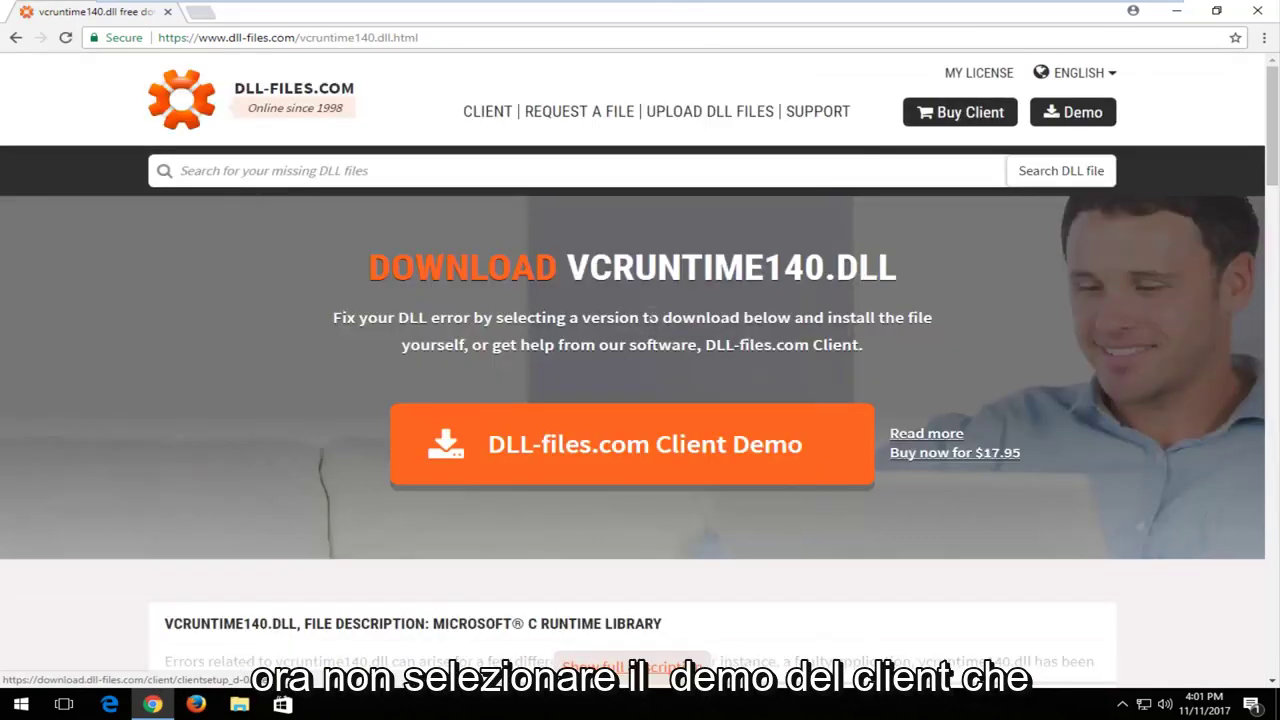
Download the 64bit 14.0.23918.0 version from the versions table
scroll(731, 314, down, 6)
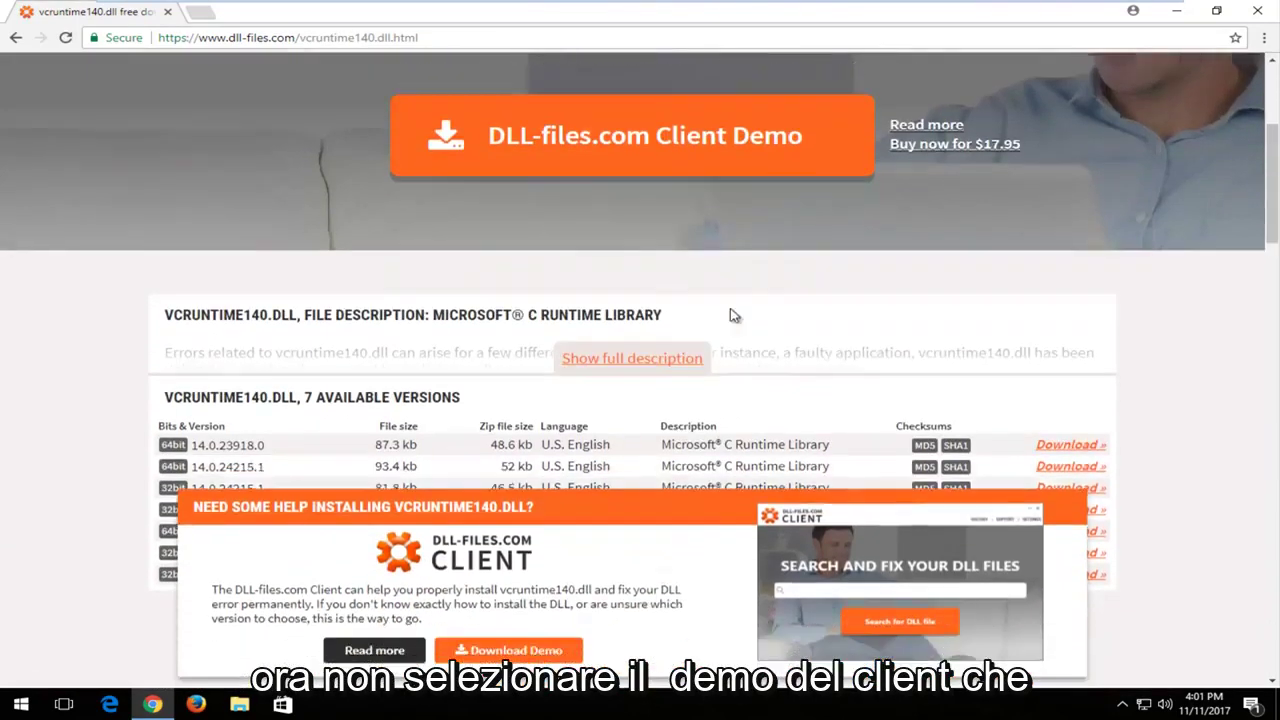
scroll(285, 199, up, 1)
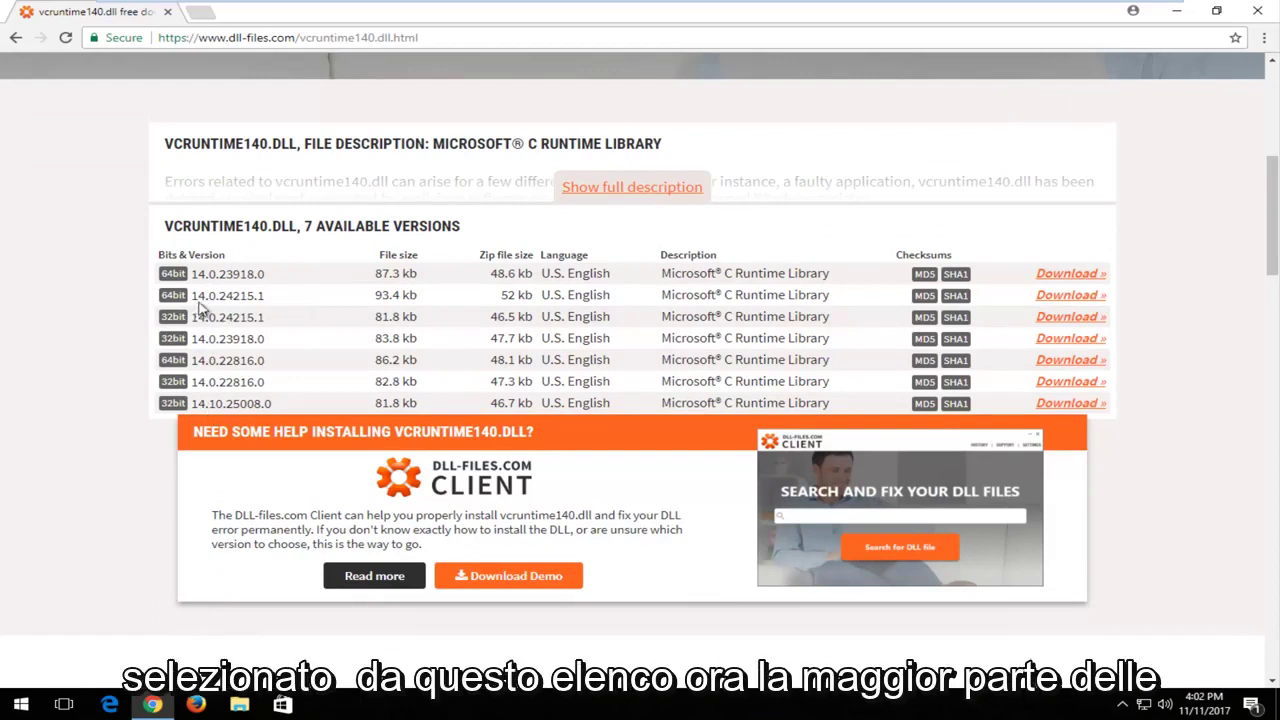
click(163, 293)
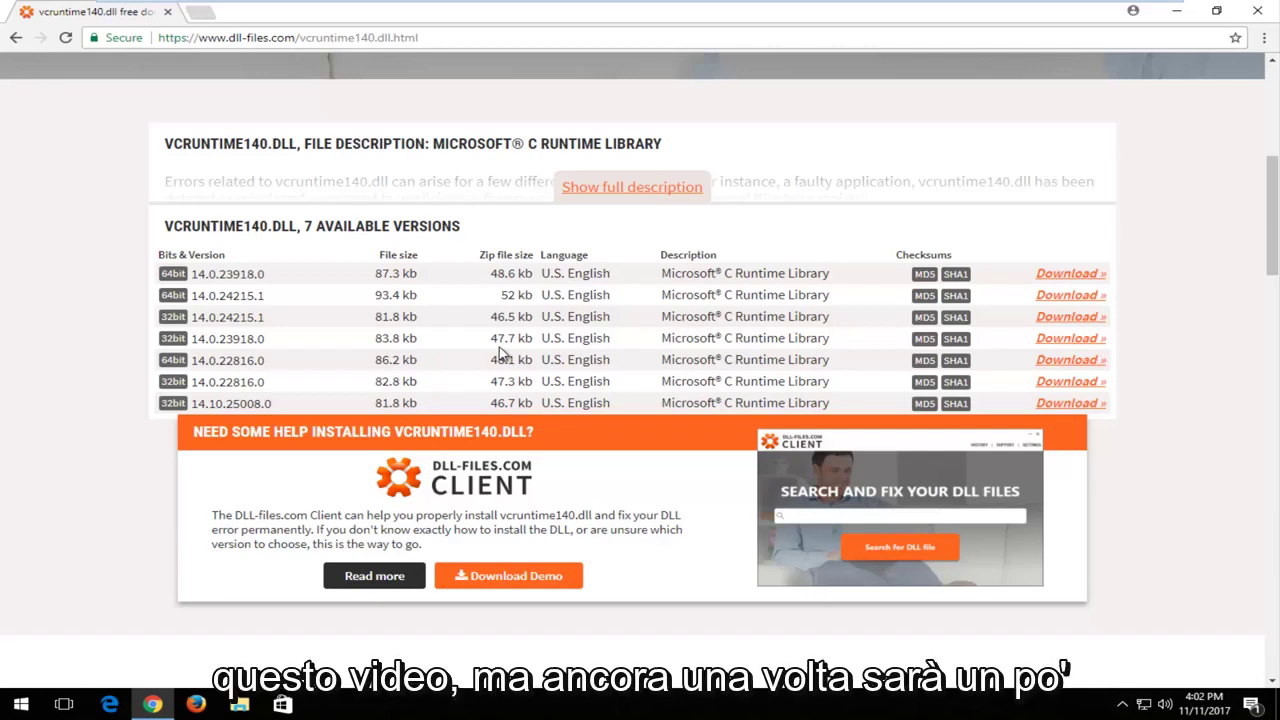
drag(498, 338, 534, 339)
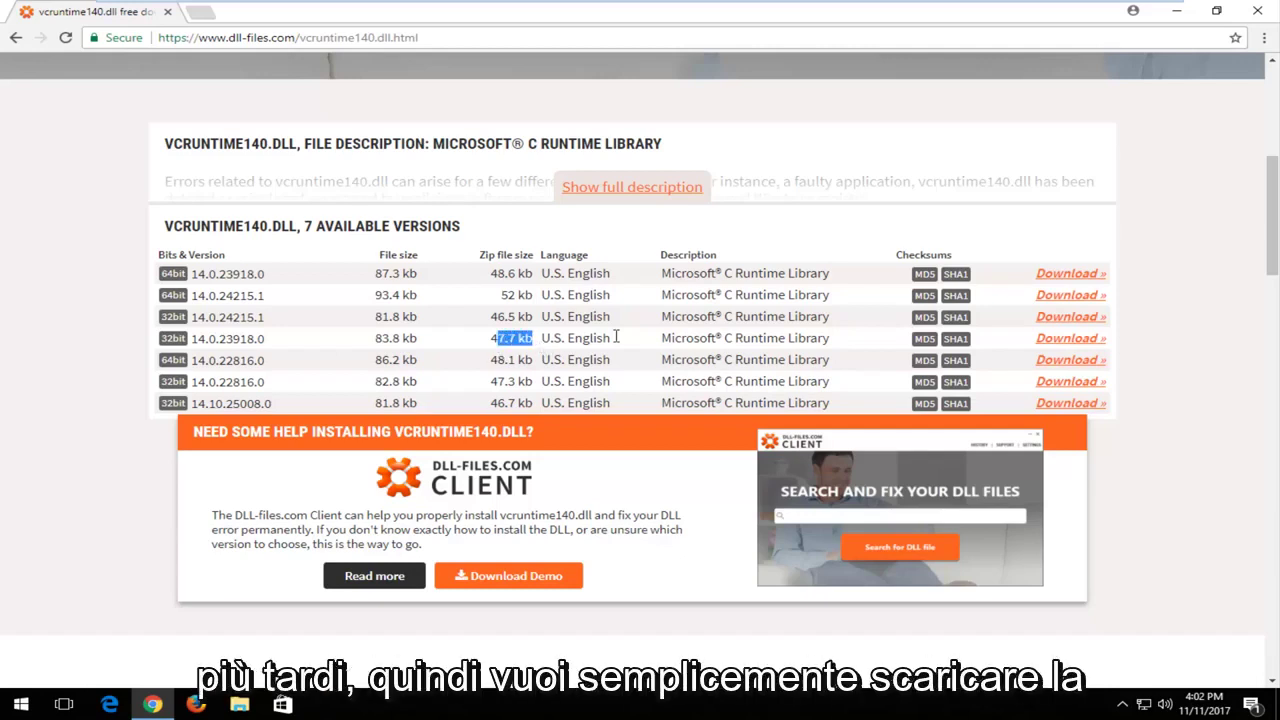
click(1063, 280)
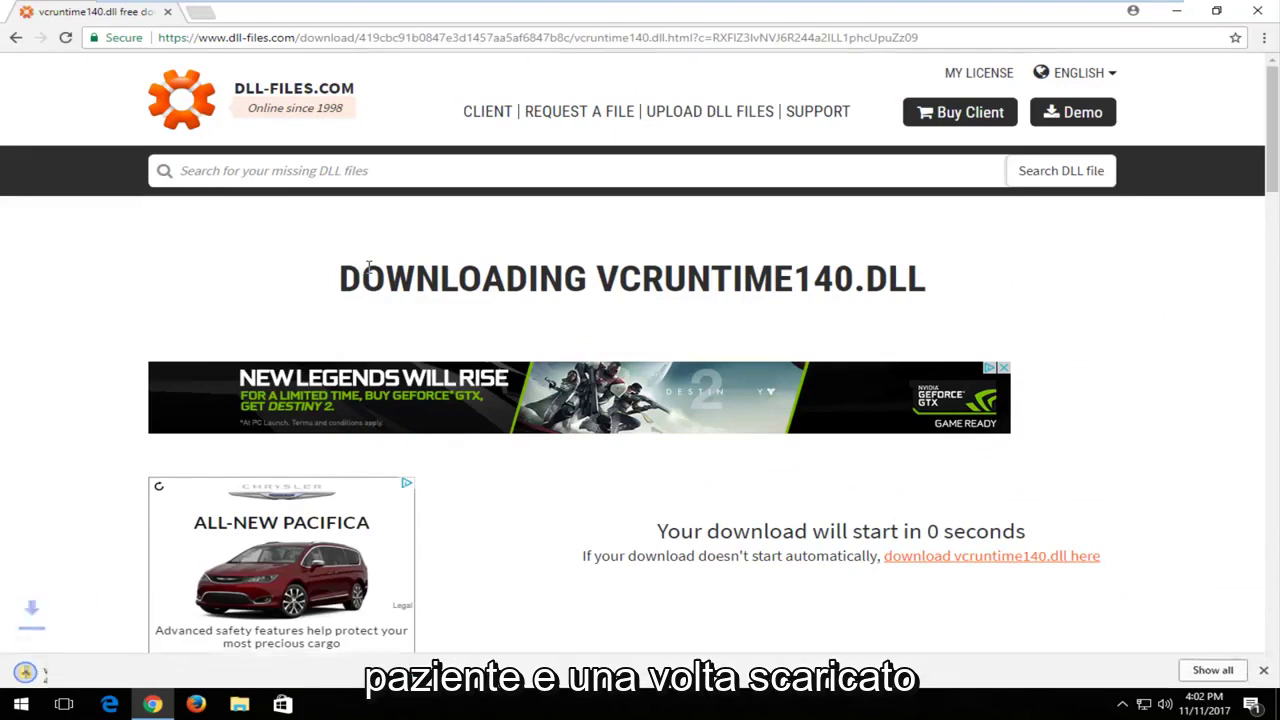
Snap Chrome right and reveal the downloaded vcruntime140 zip in the Downloads folder
scroll(231, 390, down, 5)
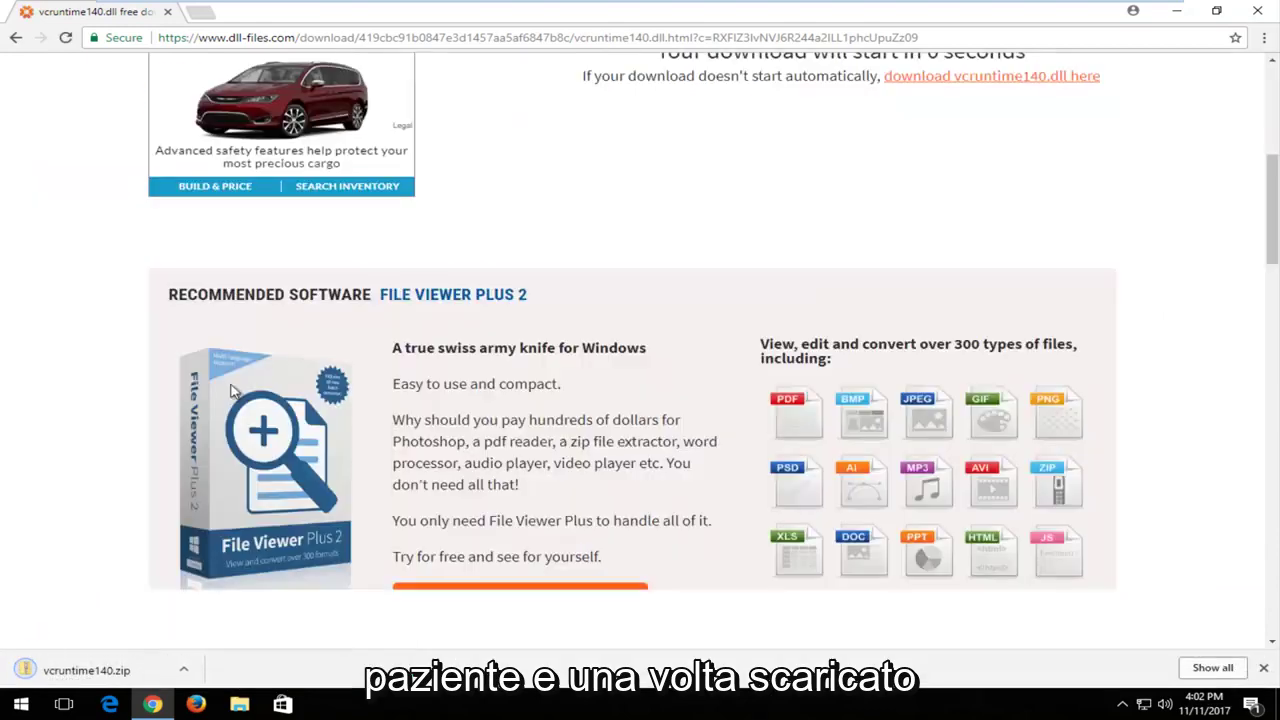
click(1212, 667)
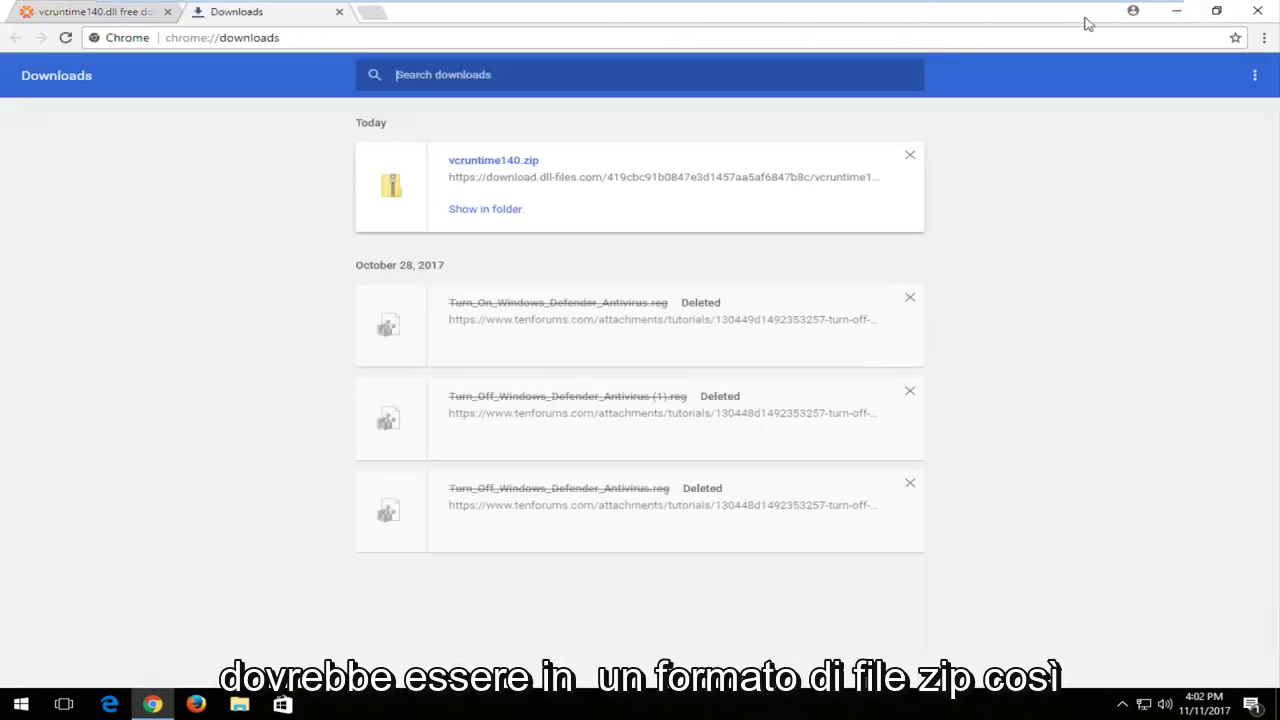
key(super+Right)
click(793, 225)
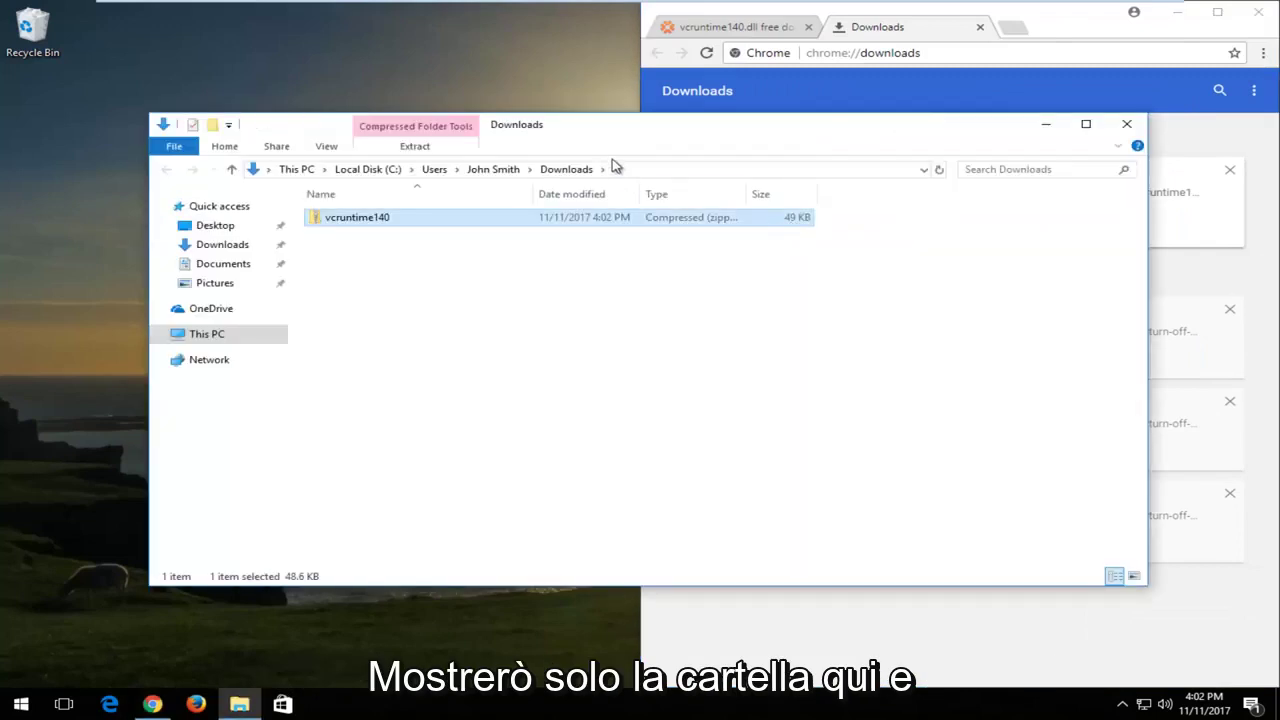
Drag the vcruntime140 zip onto the desktop, then close the Downloads folder and Chrome
drag(600, 124, 771, 126)
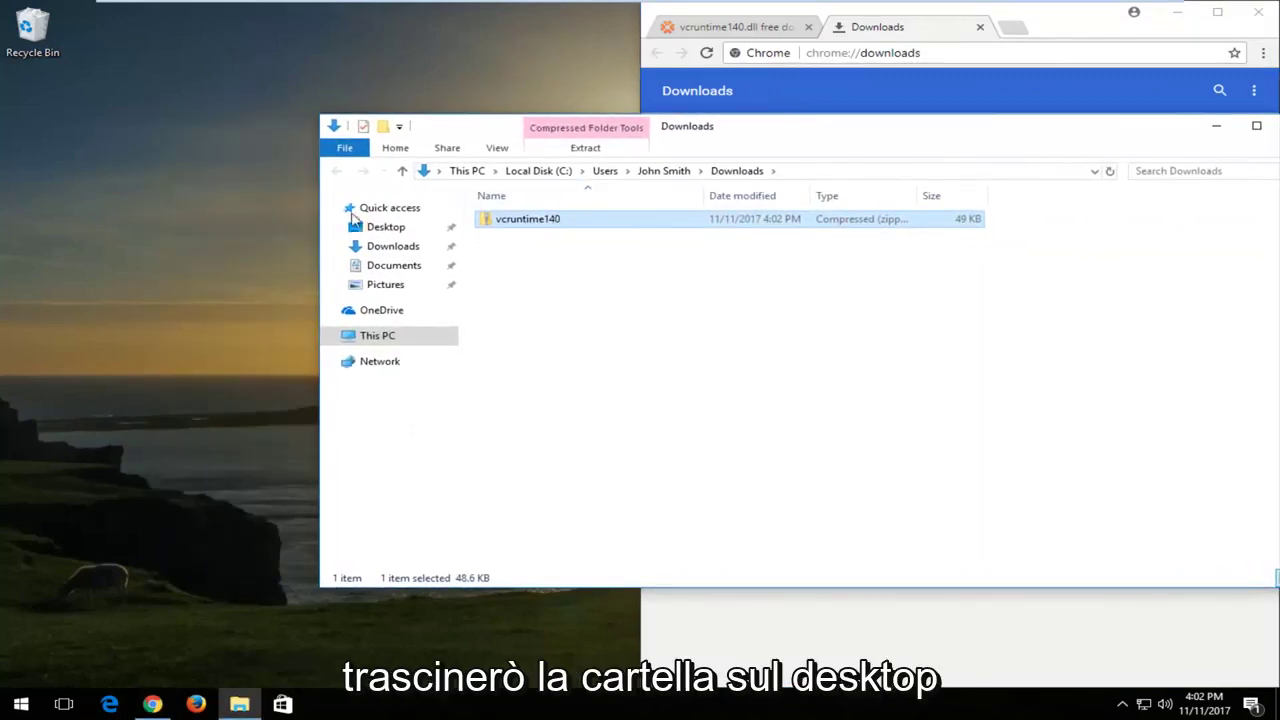
drag(555, 219, 233, 200)
drag(1103, 120, 977, 120)
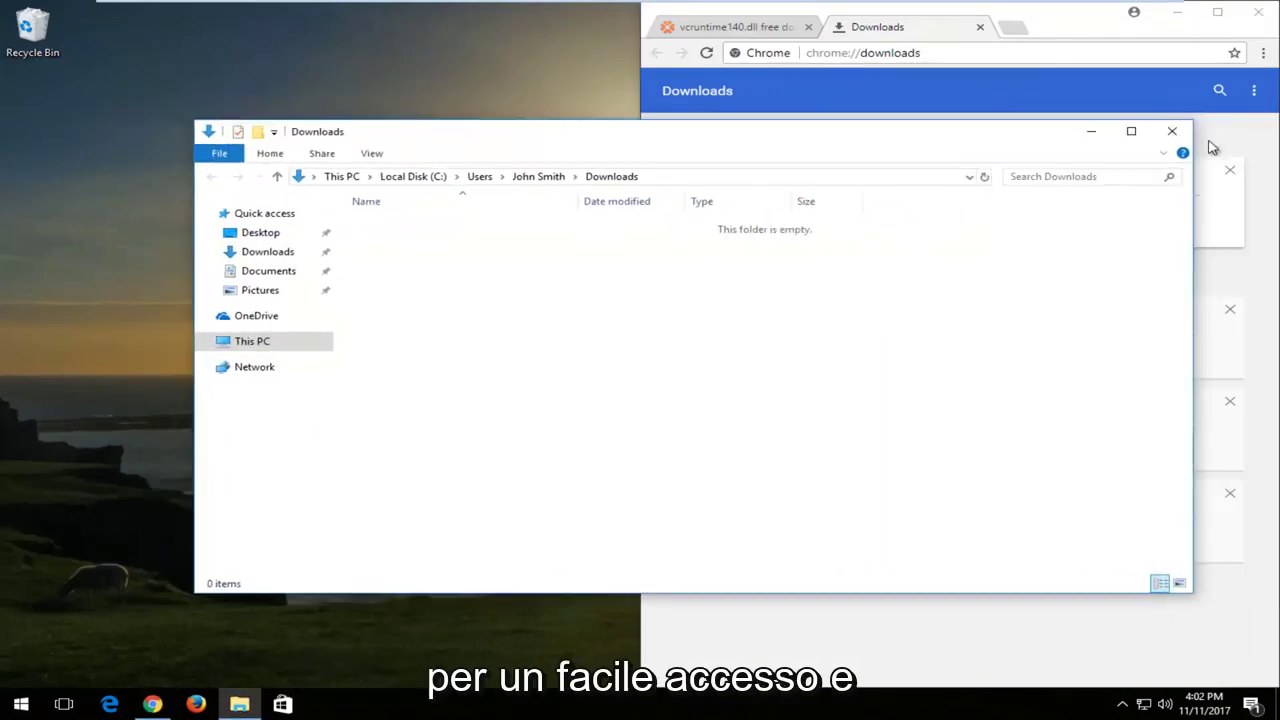
click(1178, 130)
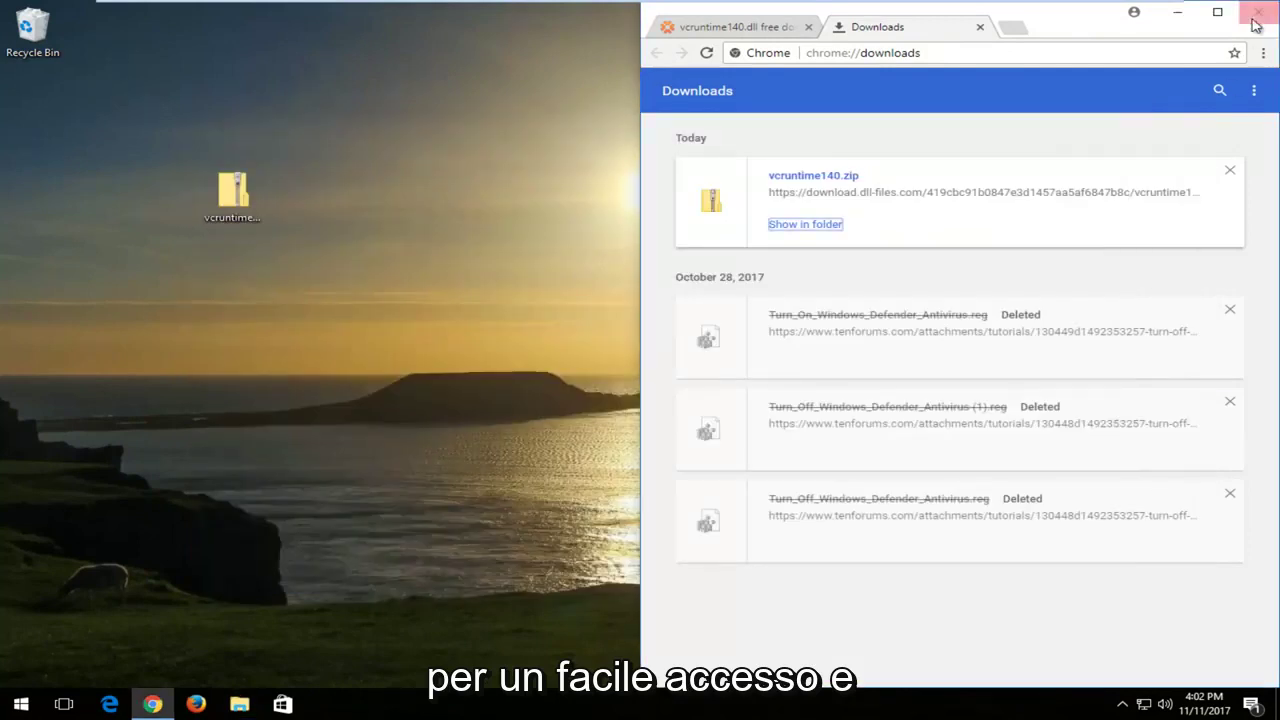
click(1256, 14)
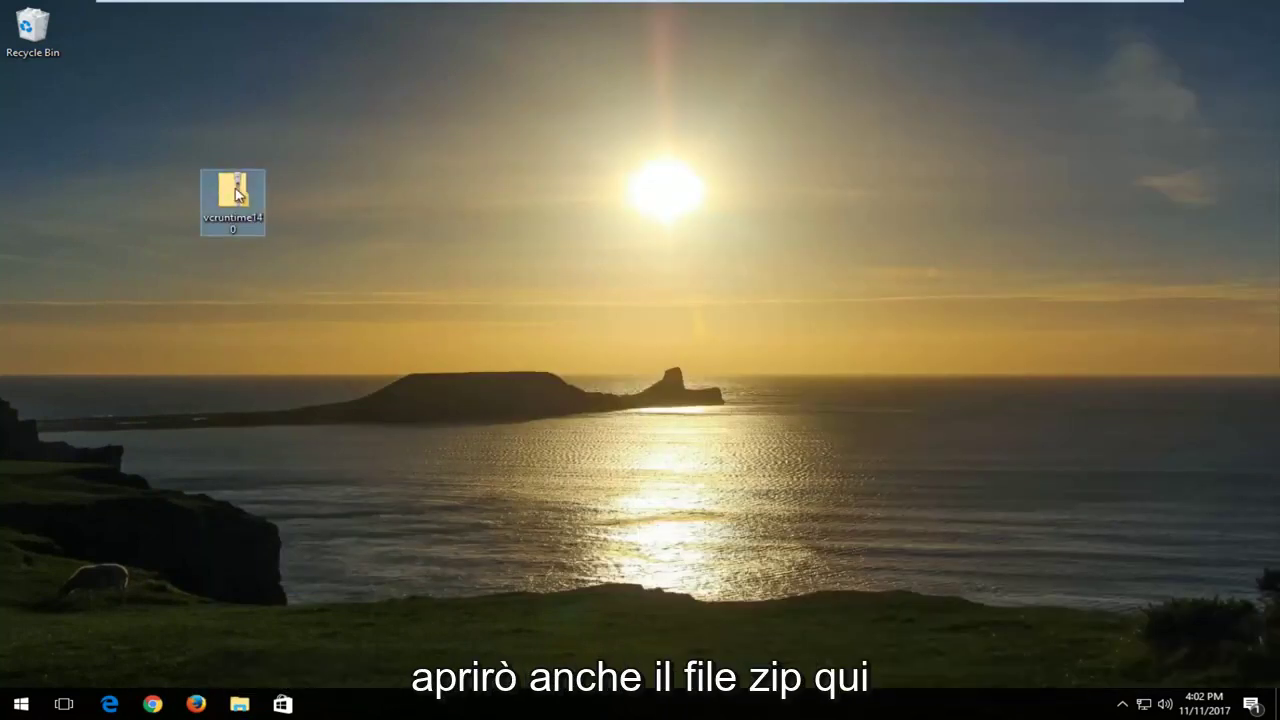
Open the vcruntime140 zip and copy vcruntime140.dll out onto the desktop
drag(240, 193, 54, 138)
double_click(47, 130)
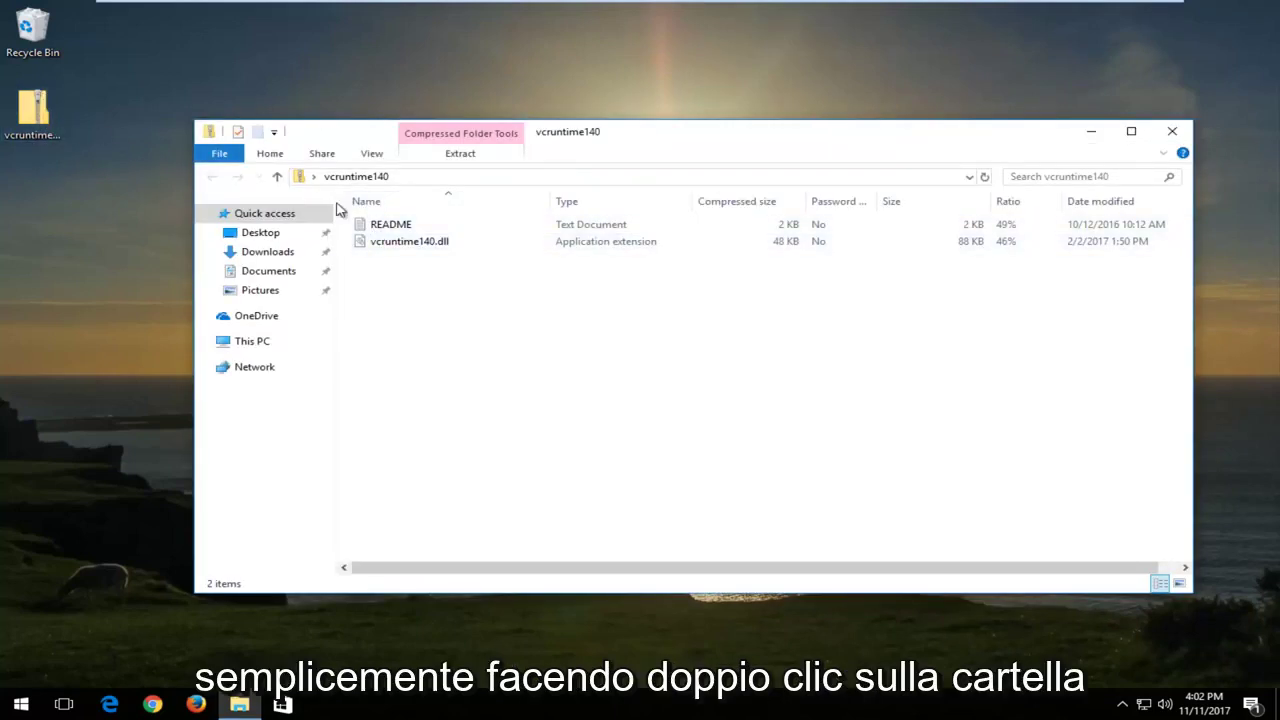
drag(380, 244, 110, 276)
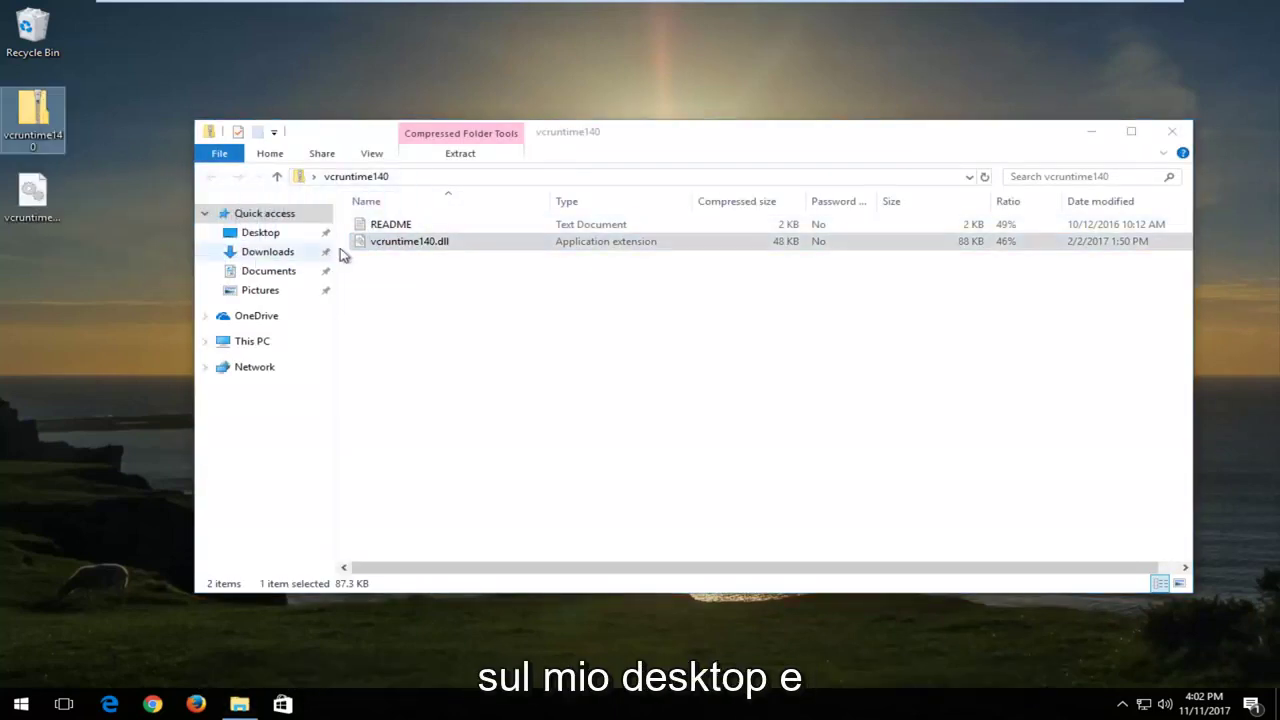
click(1174, 133)
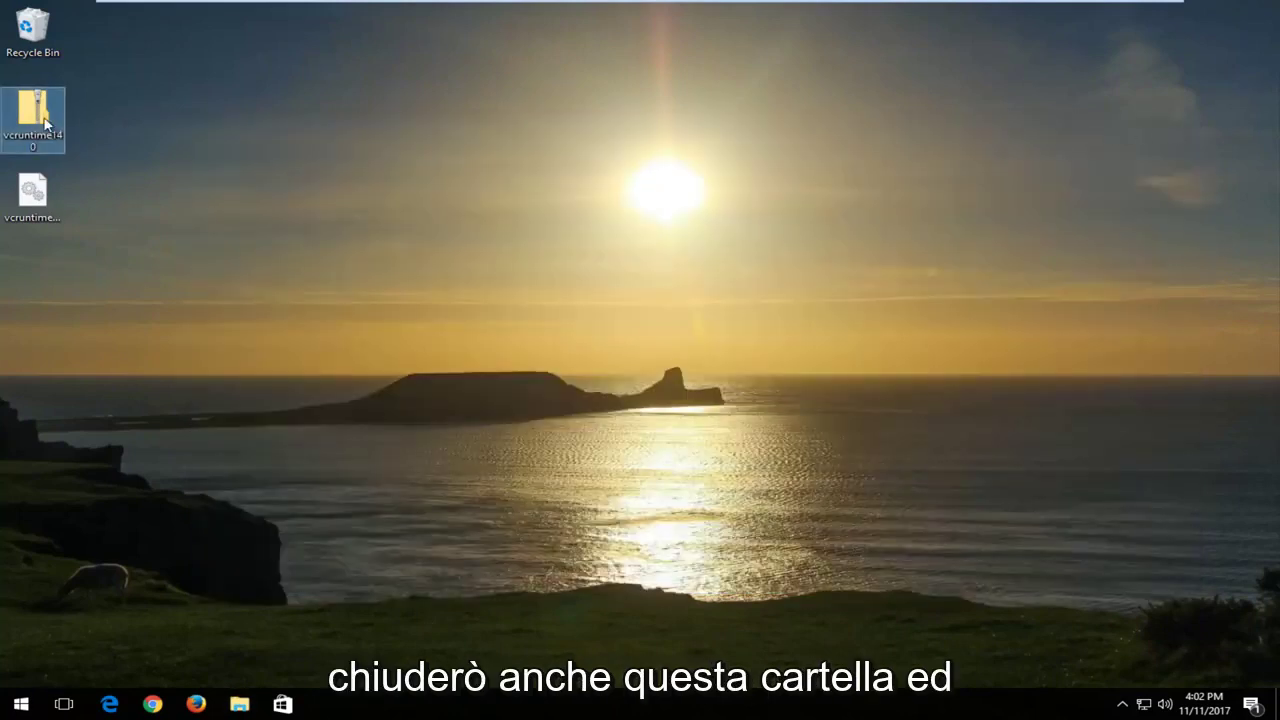
Send the zip to the Recycle Bin and move the DLL icon near the top
drag(38, 118, 40, 32)
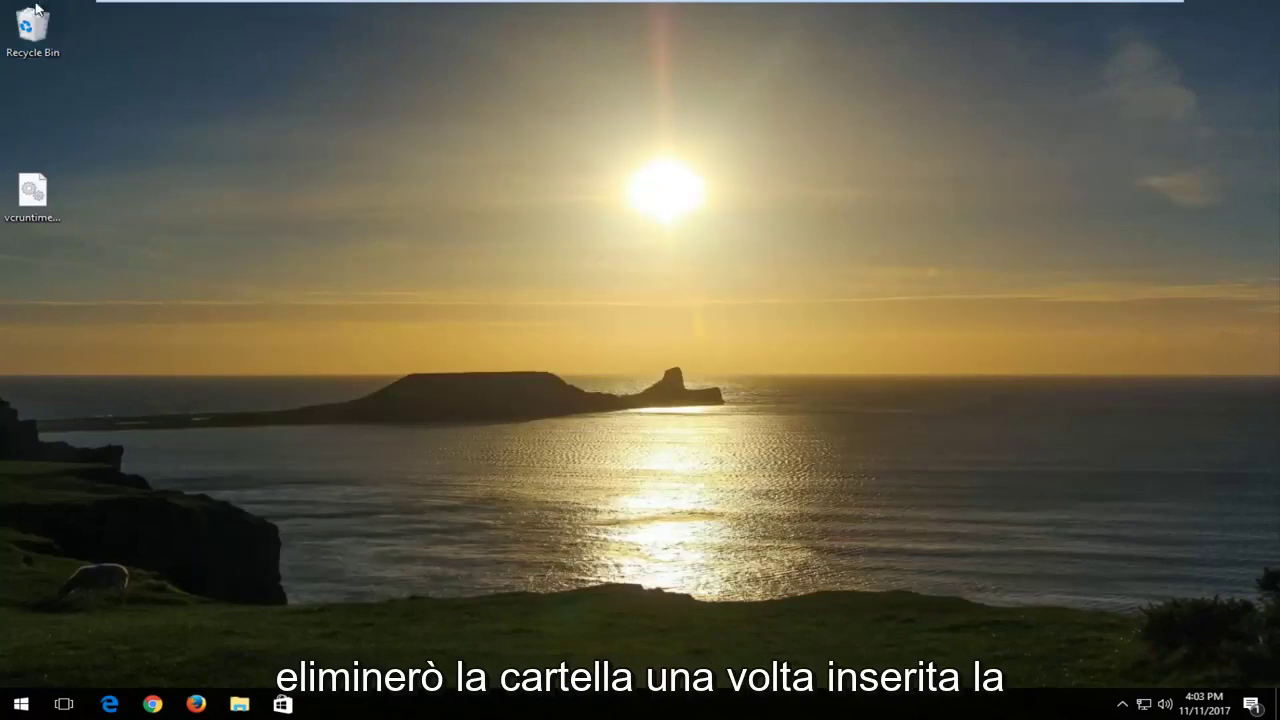
drag(57, 198, 79, 127)
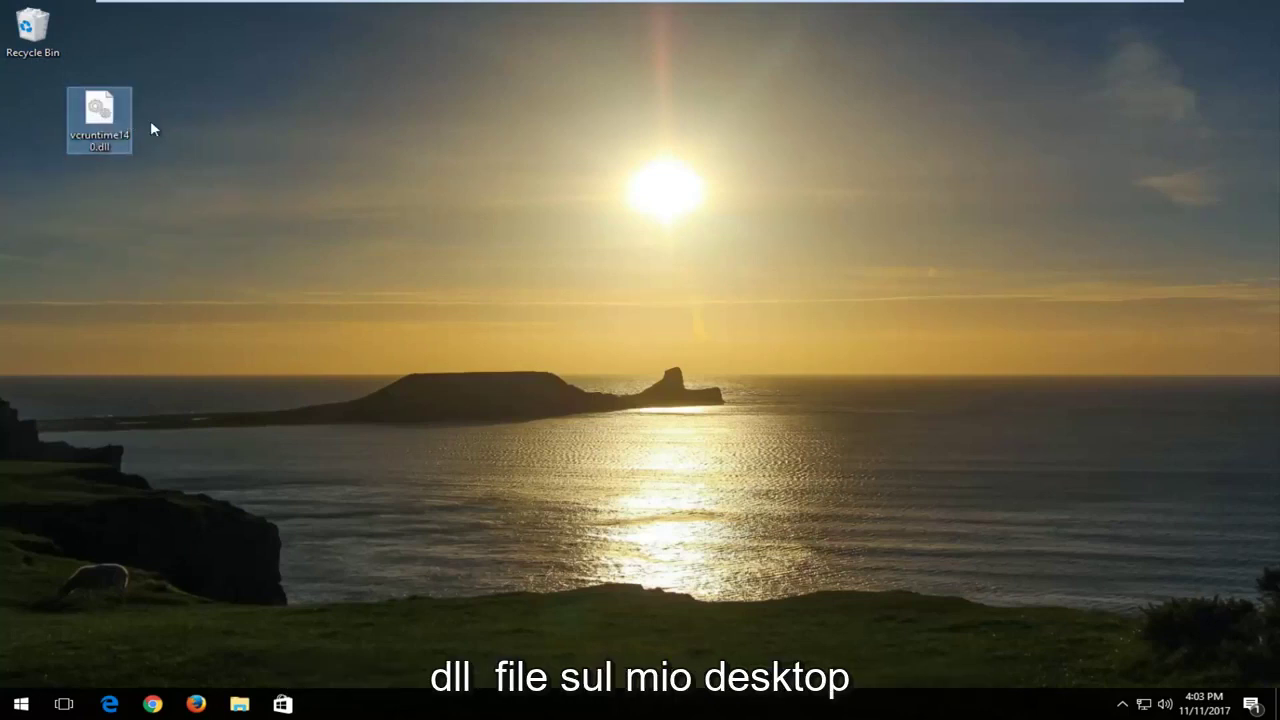
click(225, 136)
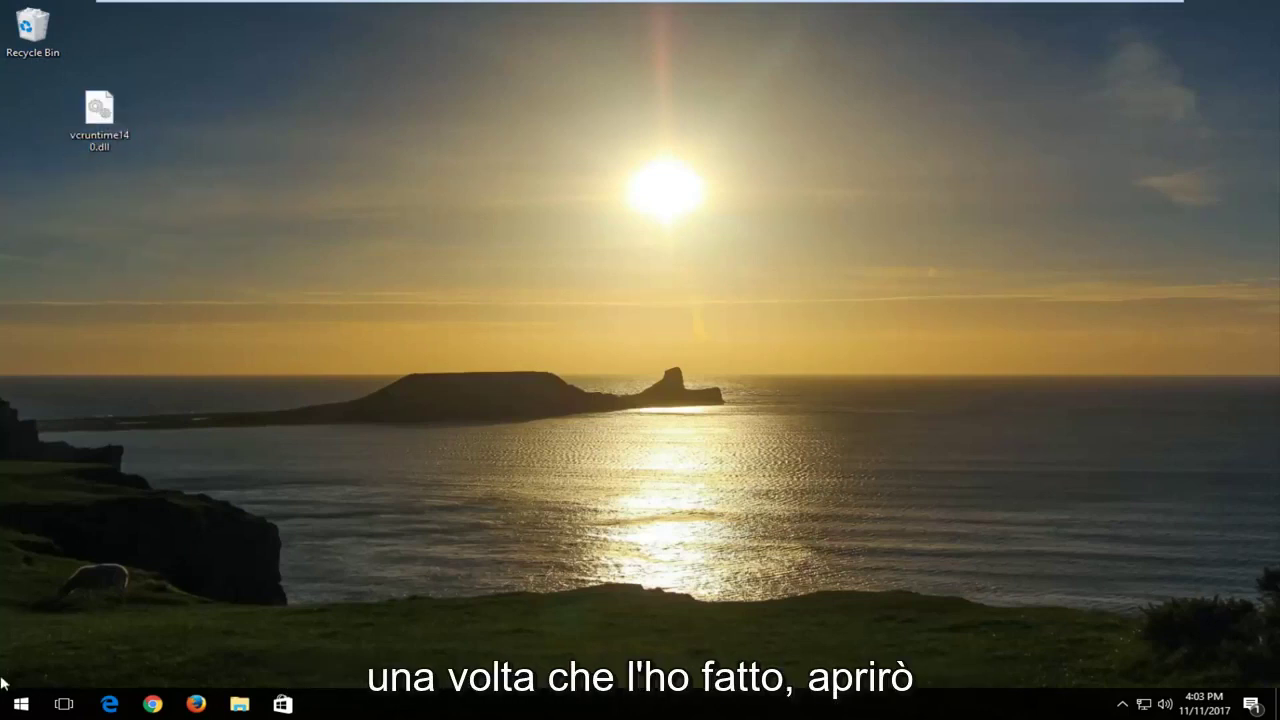
Open This PC and browse to Local Disk (C:) > Windows
click(20, 704)
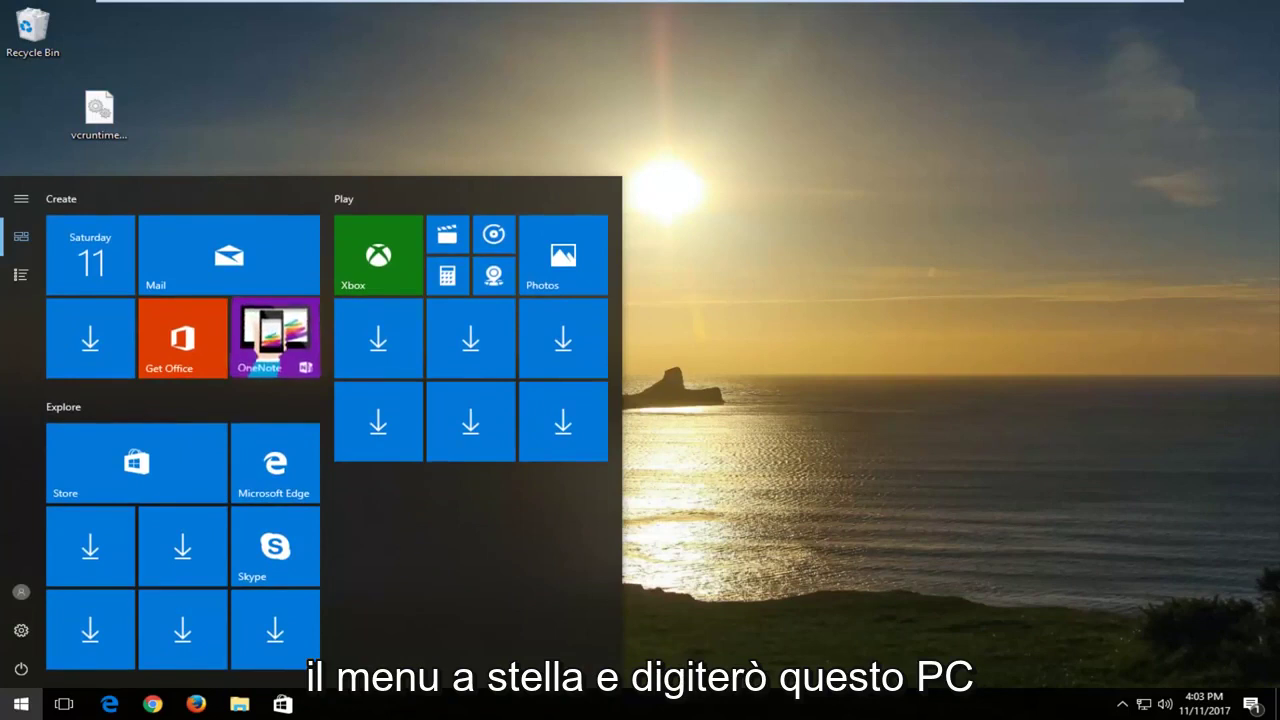
text(this pc)
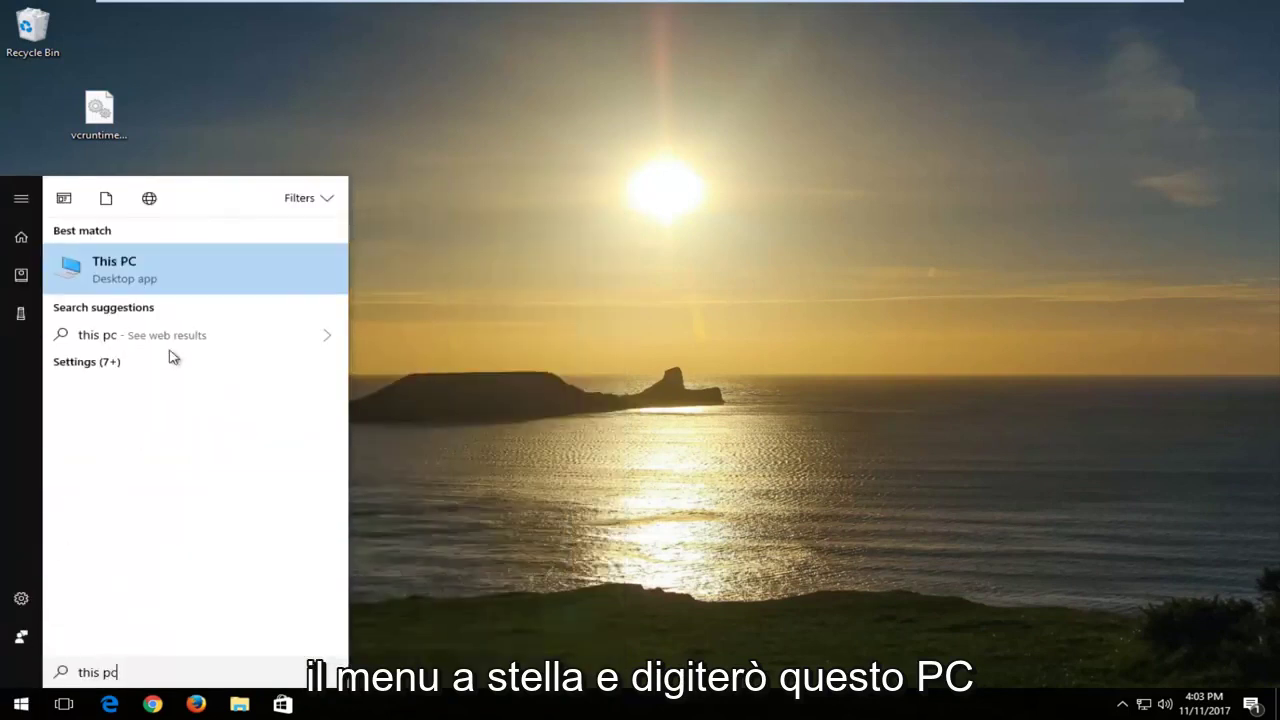
click(190, 283)
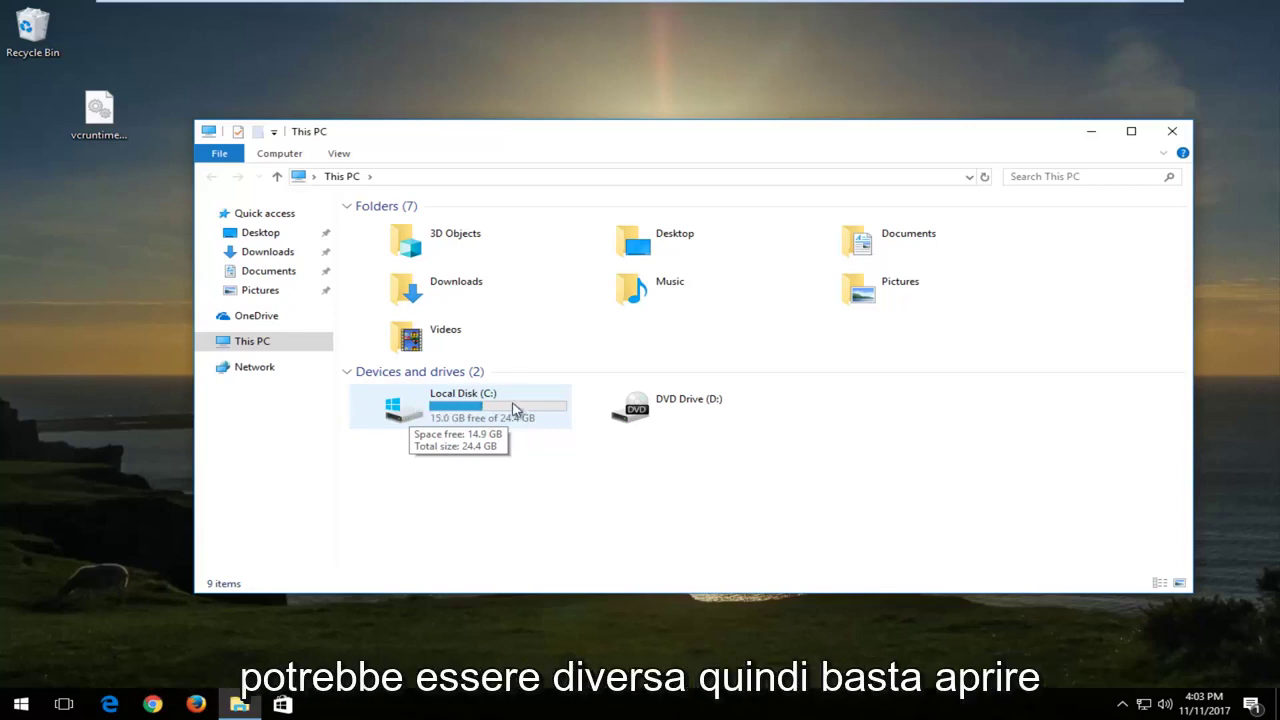
double_click(420, 410)
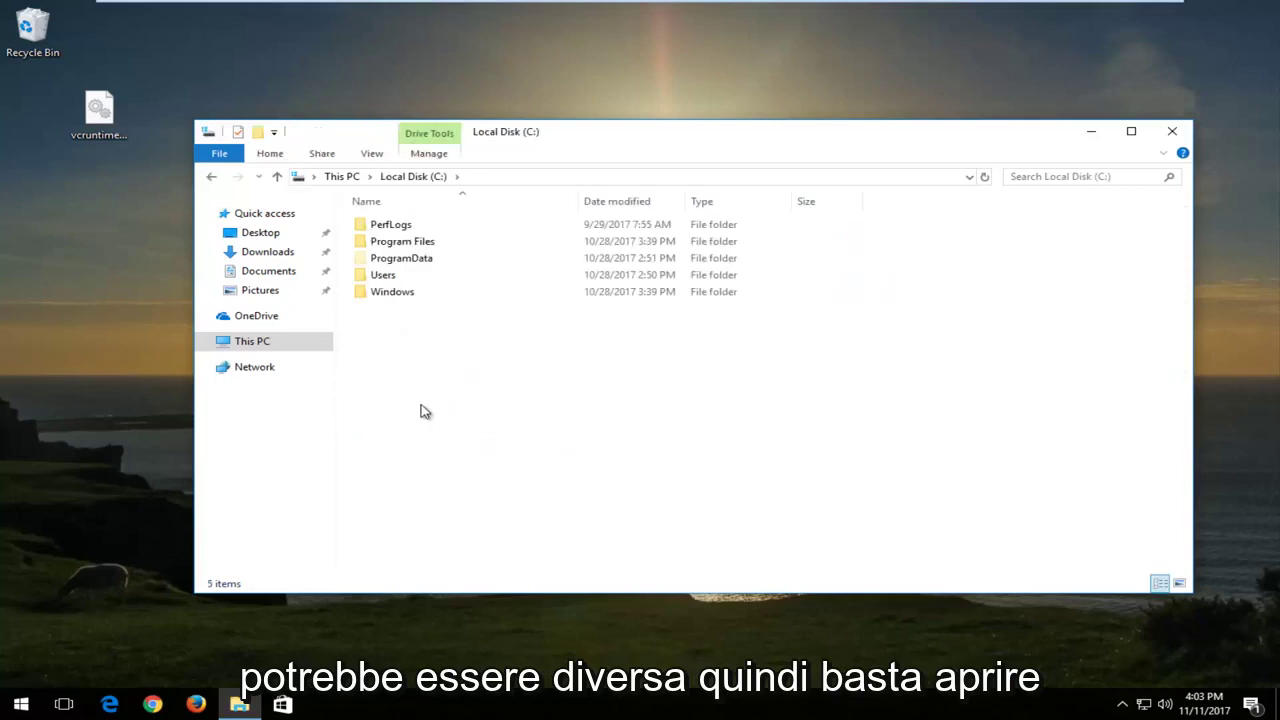
double_click(387, 297)
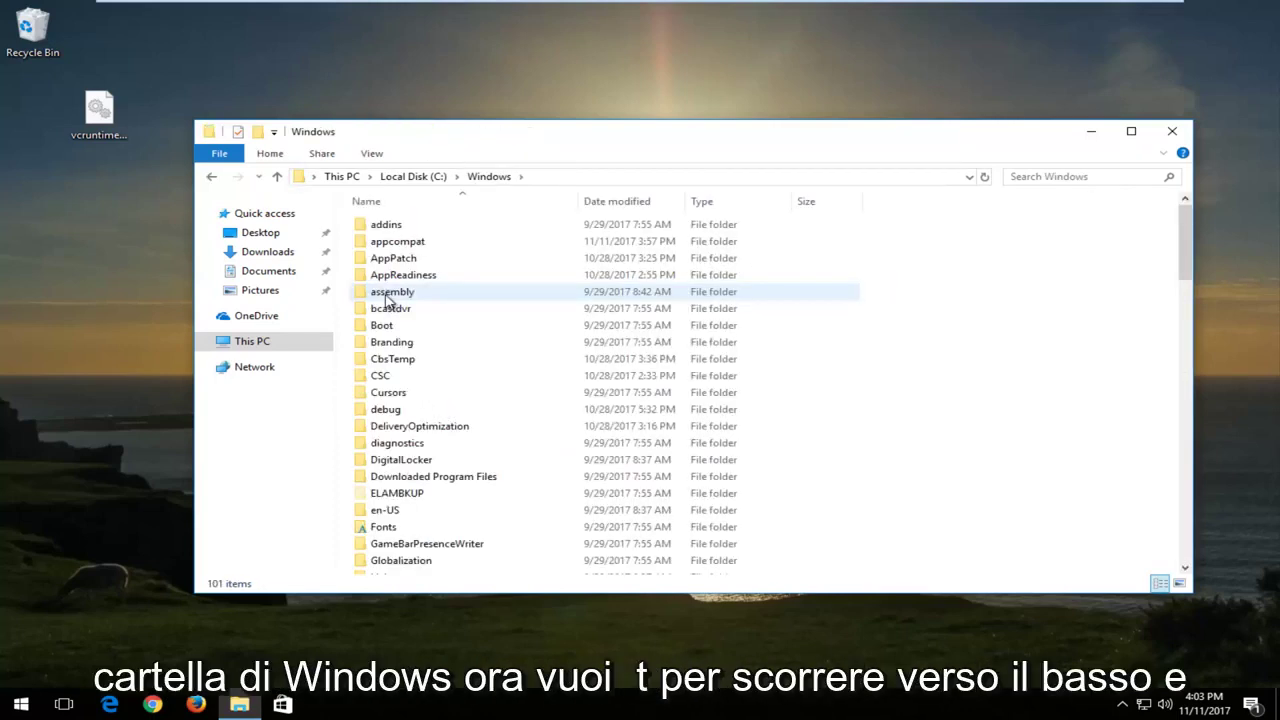
Move vcruntime140.dll into the System32 folder, granting administrator permission
scroll(410, 358, down, 12)
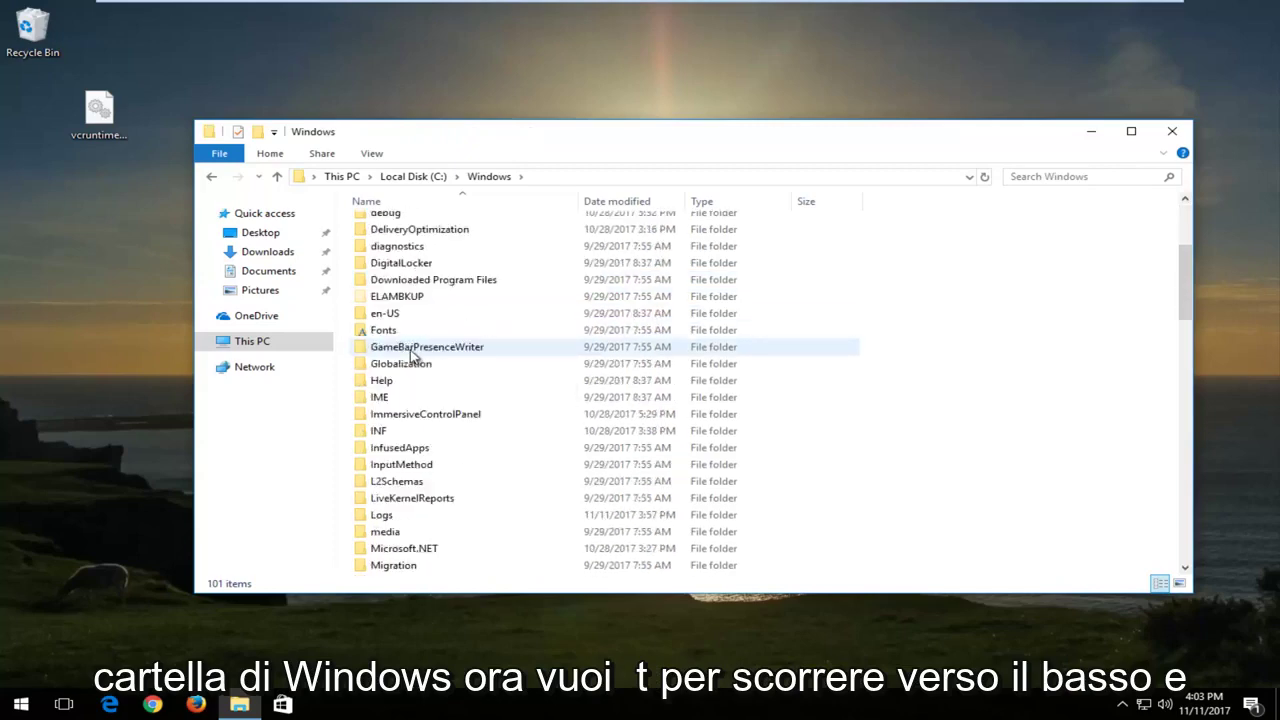
scroll(403, 360, down, 3)
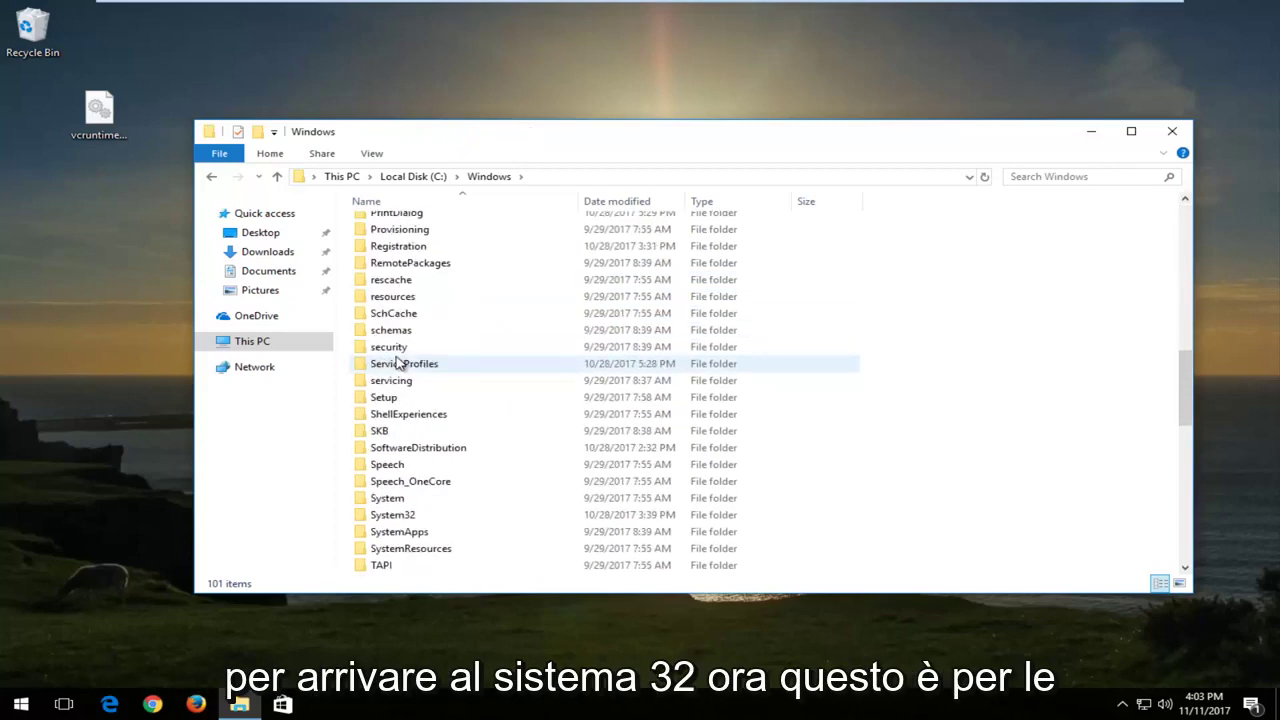
click(391, 467)
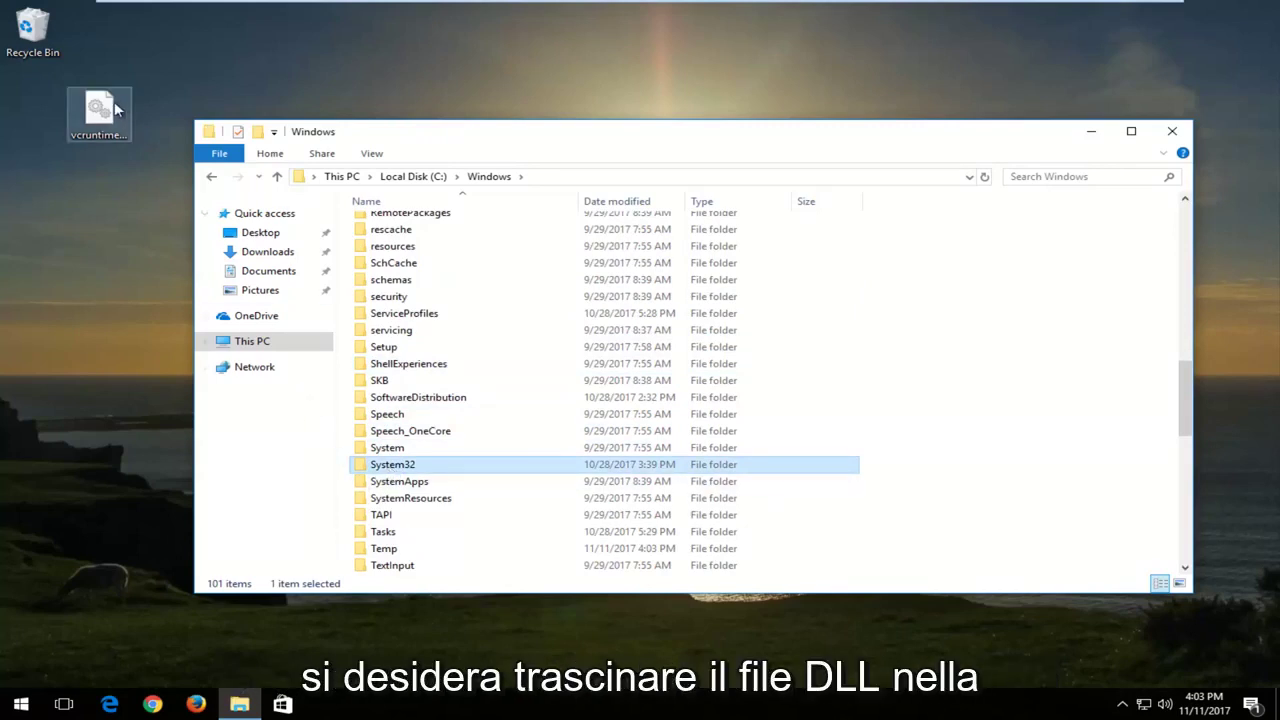
drag(99, 113, 378, 467)
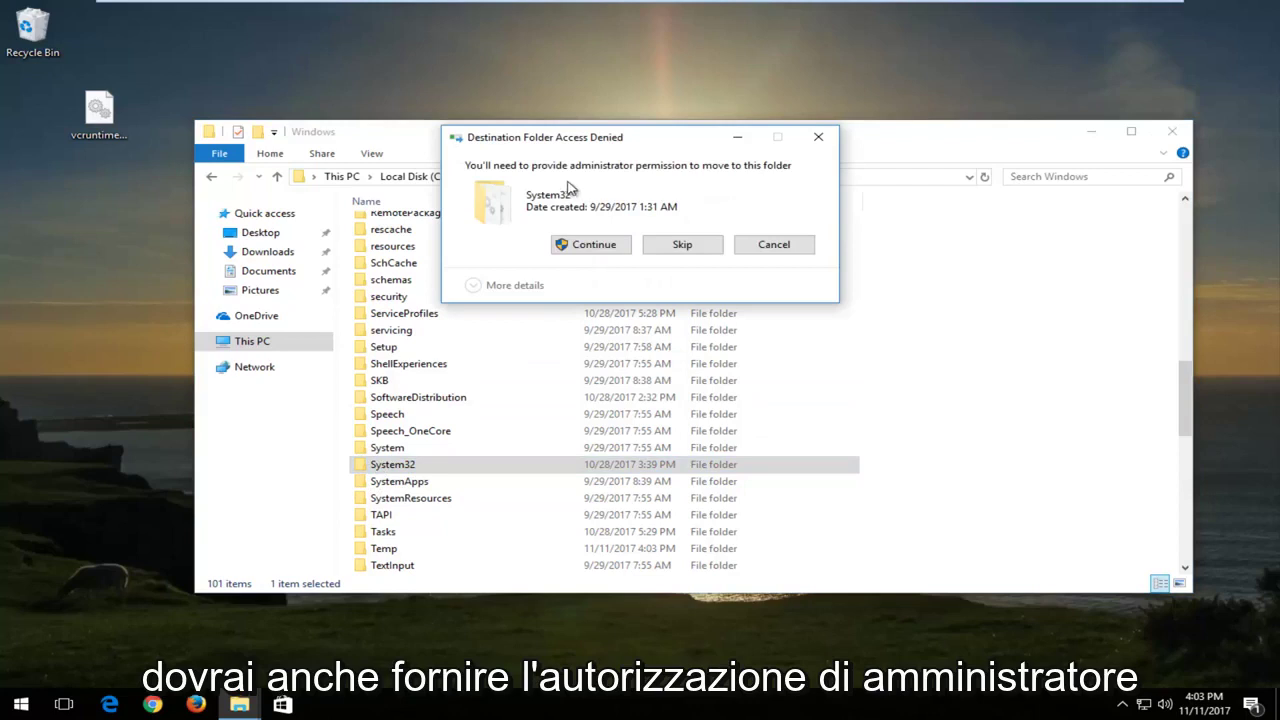
click(586, 248)
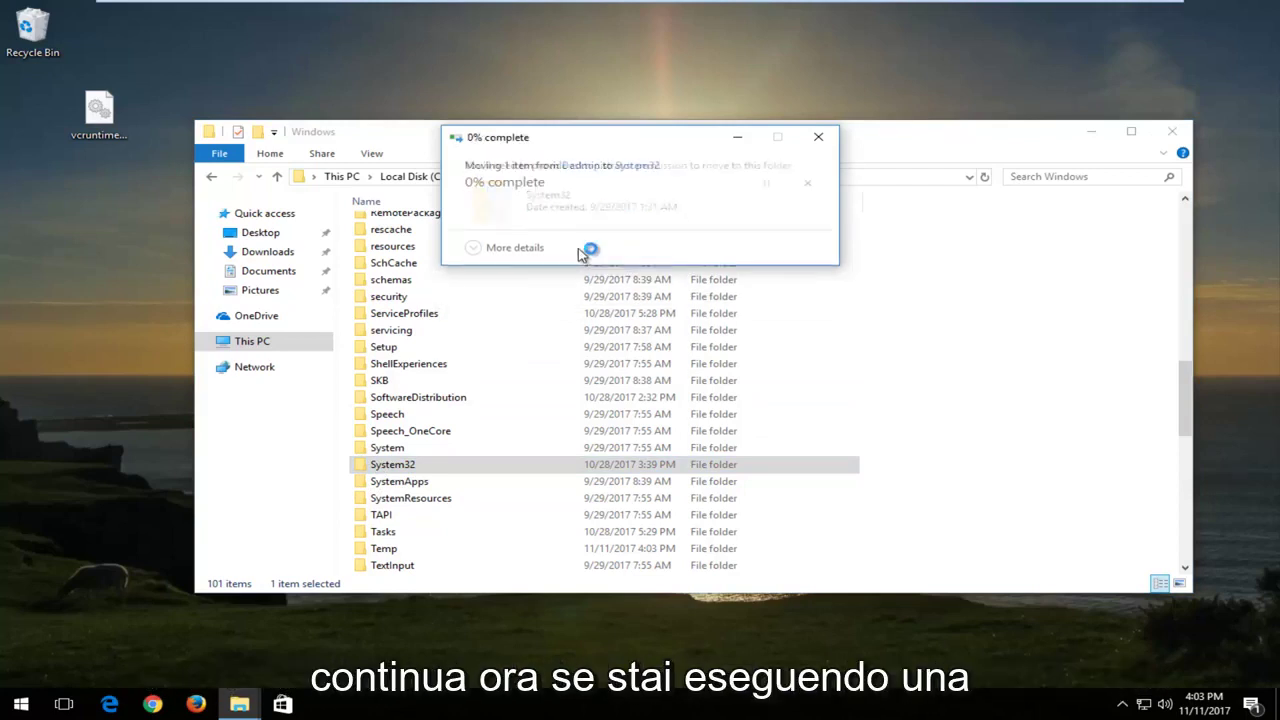